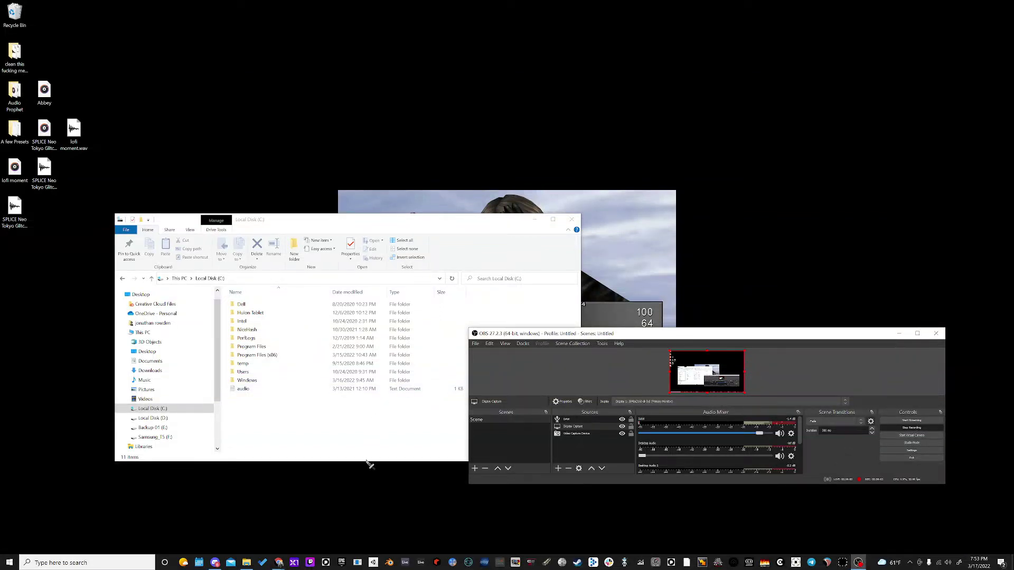
Bring the File Explorer window forward and open Local Disk (C:)
left_click_drag(288, 220, 286, 220)
left_click_drag(264, 337, 140, 336)
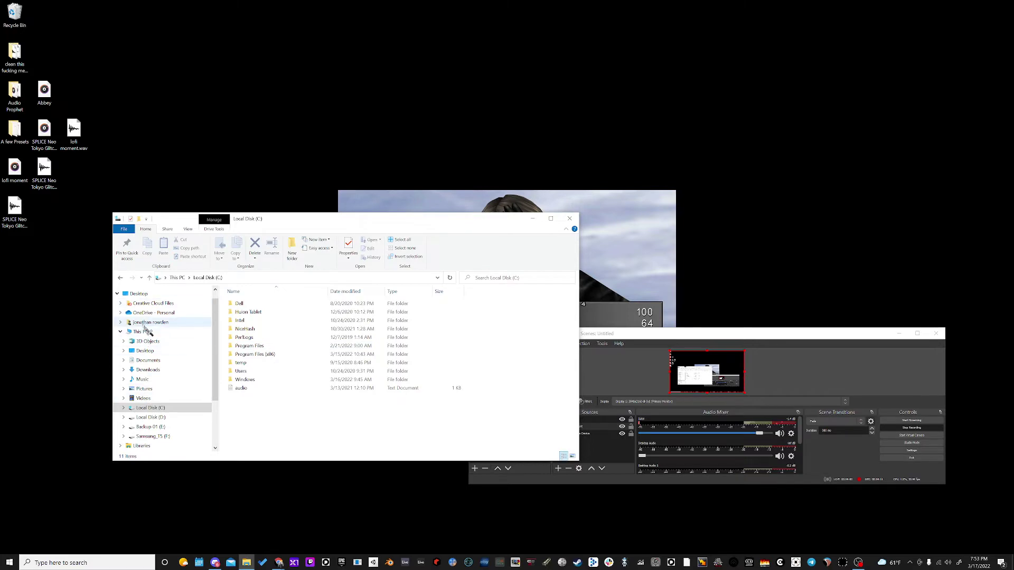
left_click(141, 332)
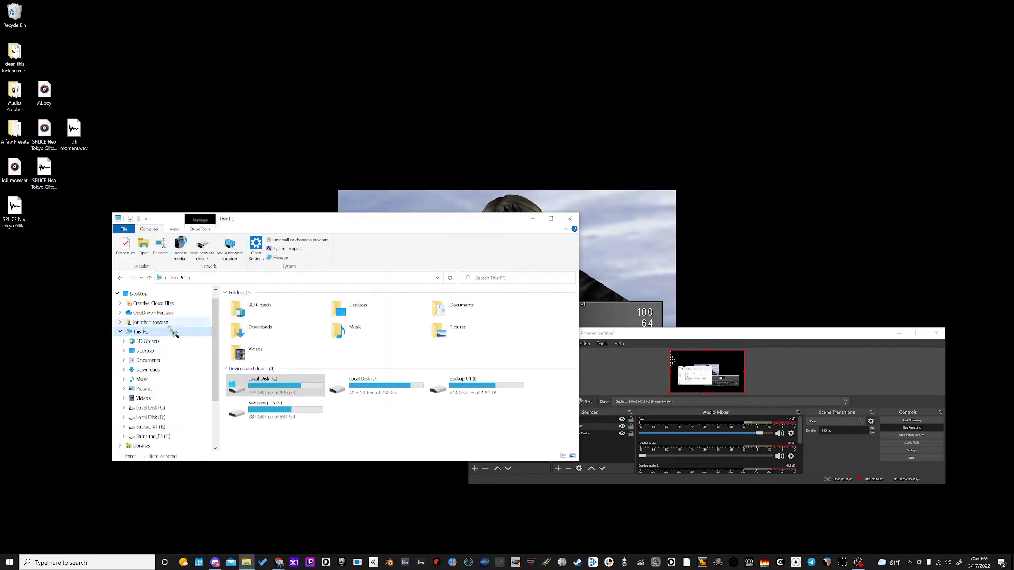
double_click(273, 386)
Navigate Program Files > Common Files > VST3 > GpuAudio > EAP > Impulse Responses
left_click(260, 348)
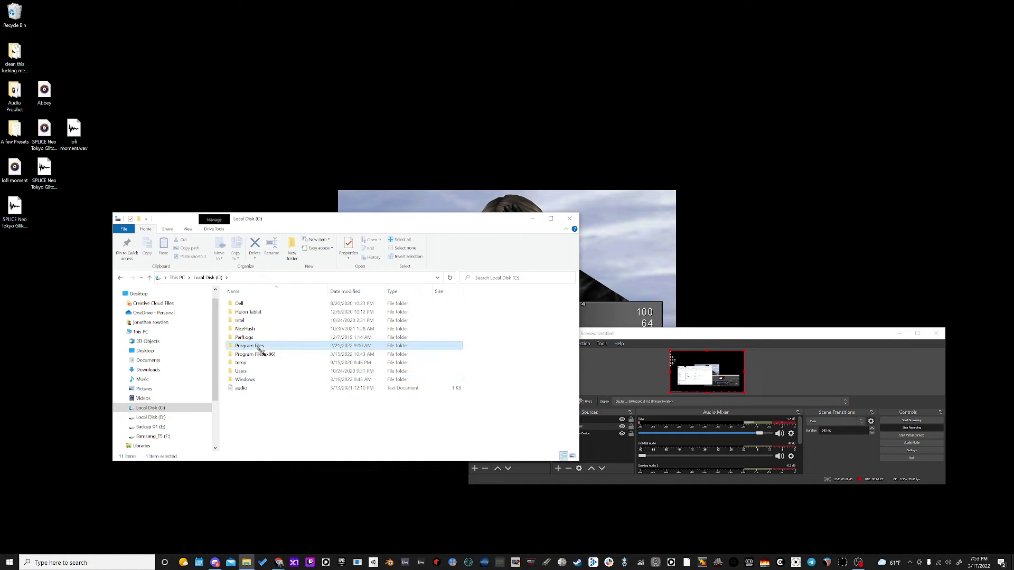
double_click(259, 348)
left_click(257, 389)
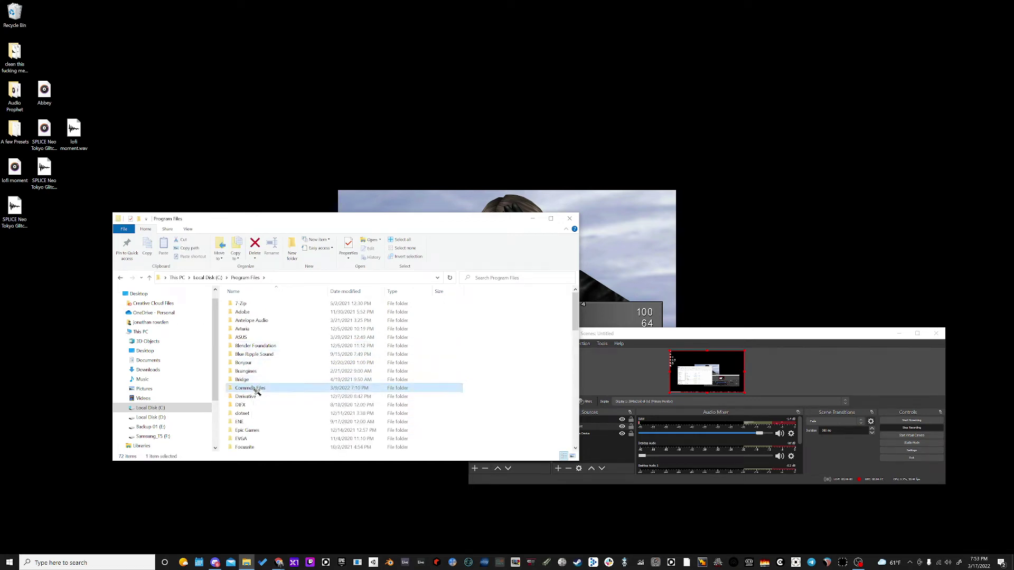
double_click(257, 390)
double_click(245, 398)
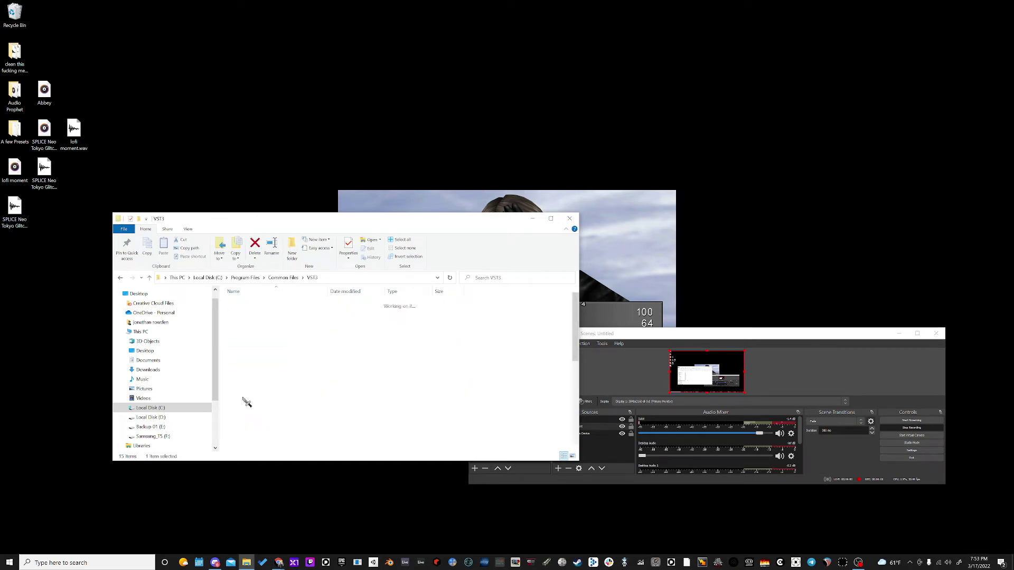
double_click(248, 364)
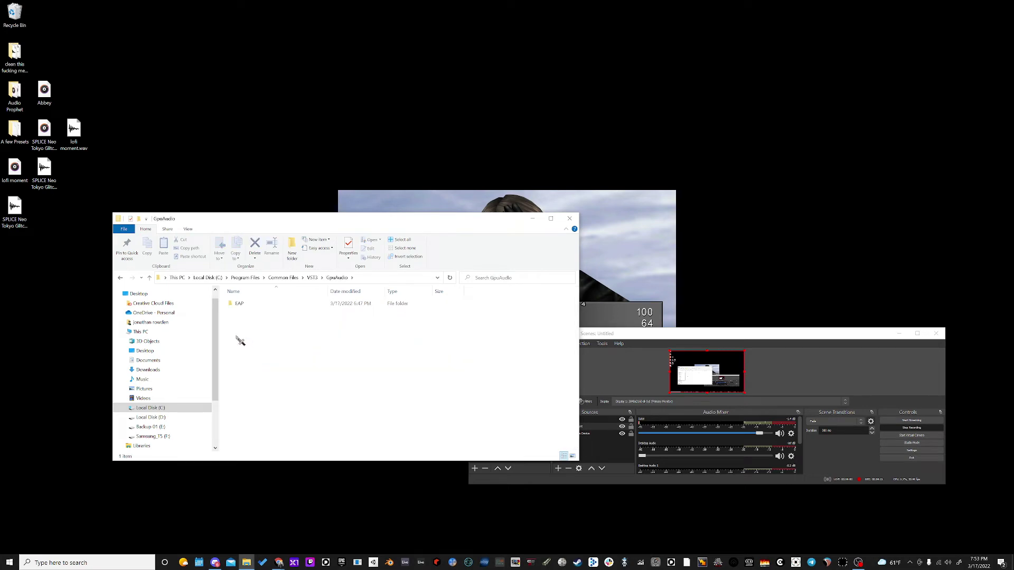
double_click(240, 303)
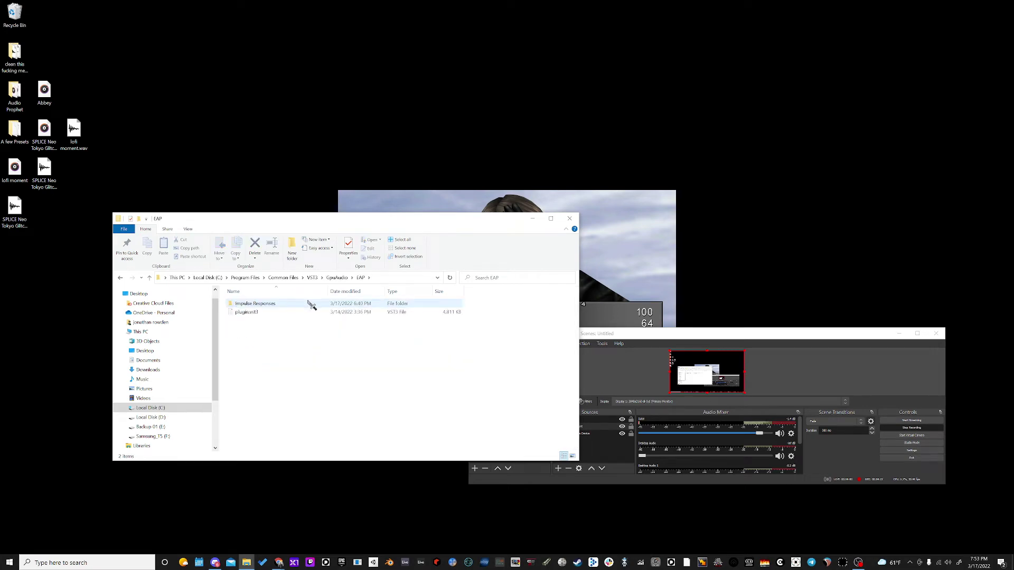
double_click(259, 304)
left_click_drag(321, 216, 410, 205)
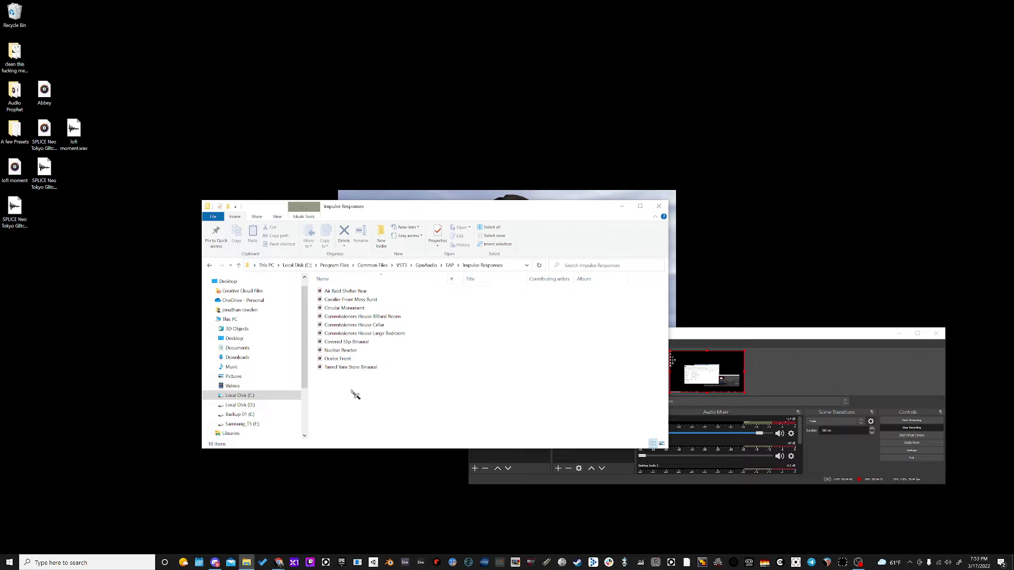
left_click_drag(352, 390, 326, 409)
right_click(350, 289)
left_click(373, 464)
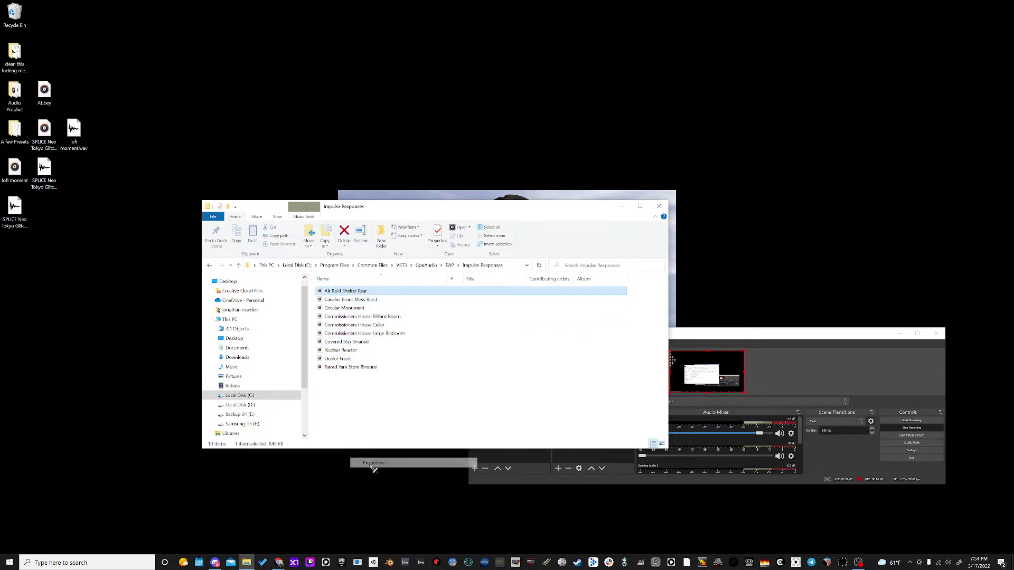
left_click_drag(619, 360, 309, 249)
left_click(277, 260)
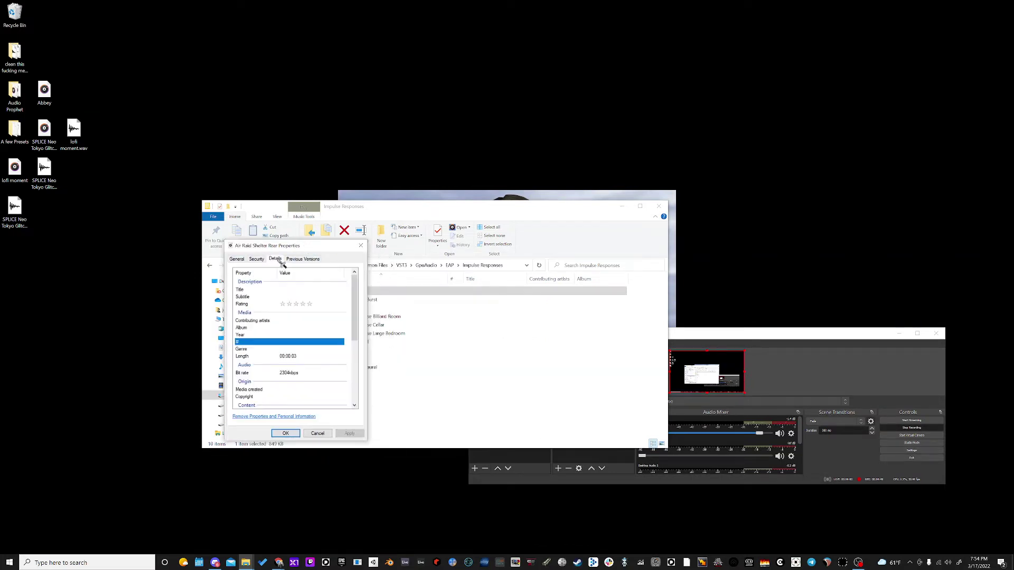
scroll(328, 317, "down", 3)
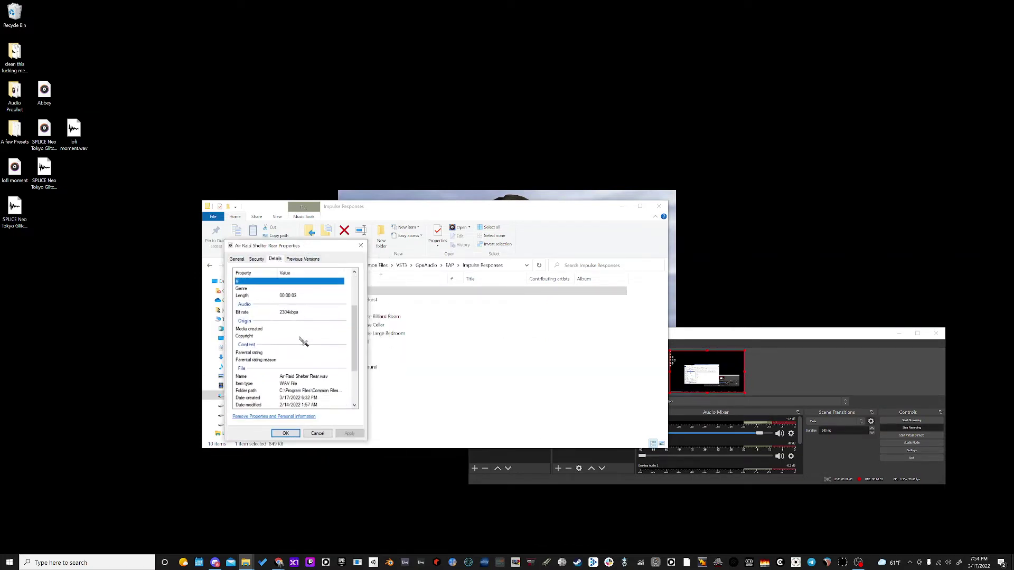
scroll(318, 345, "up", 3)
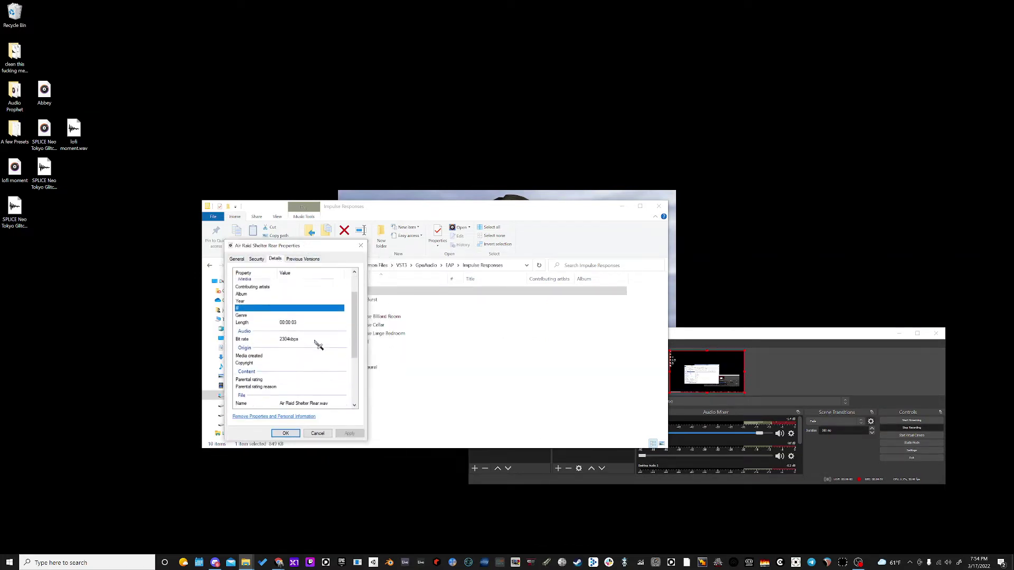
left_click(264, 258)
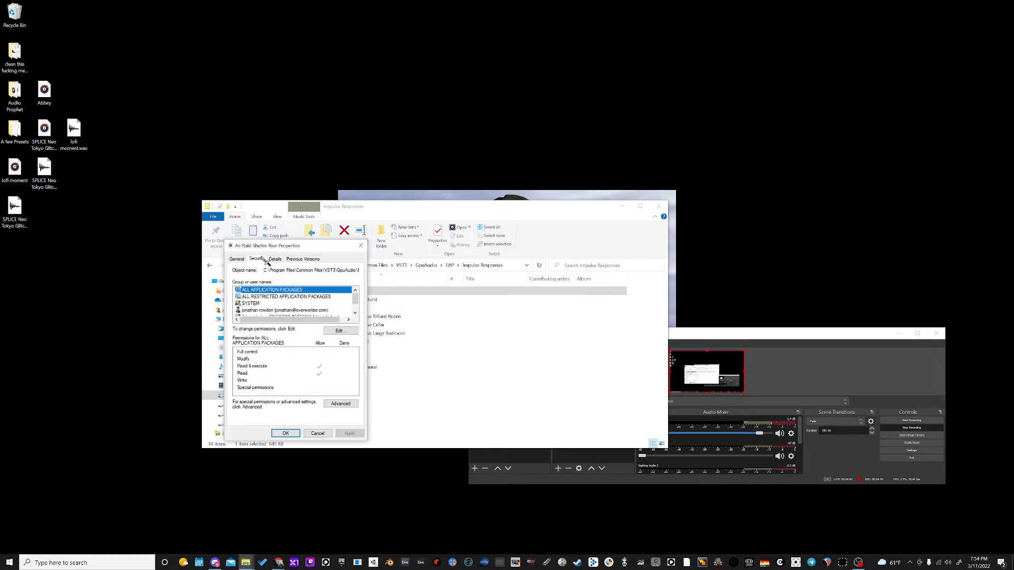
left_click(364, 247)
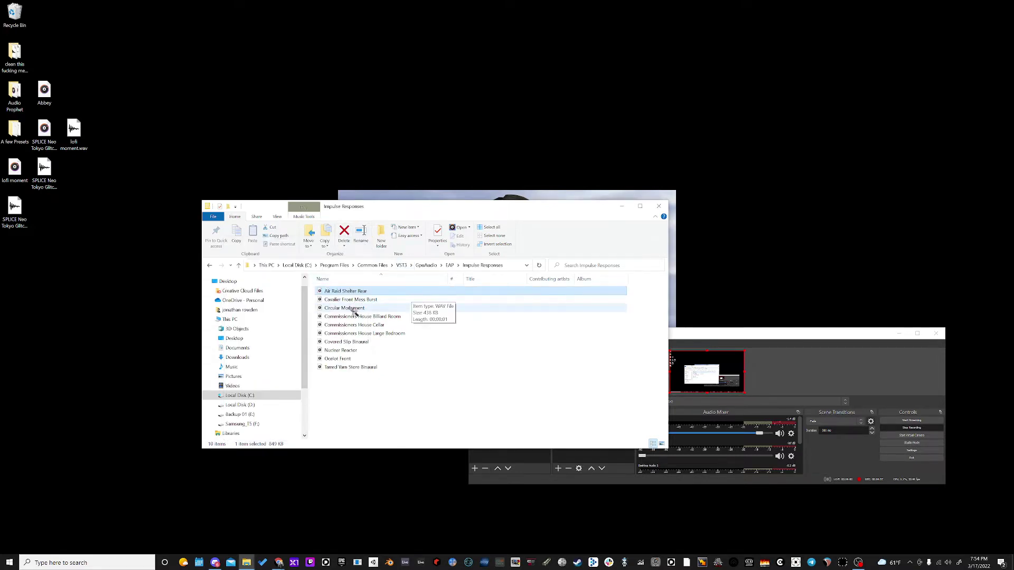
left_click(346, 350)
right_click(348, 352)
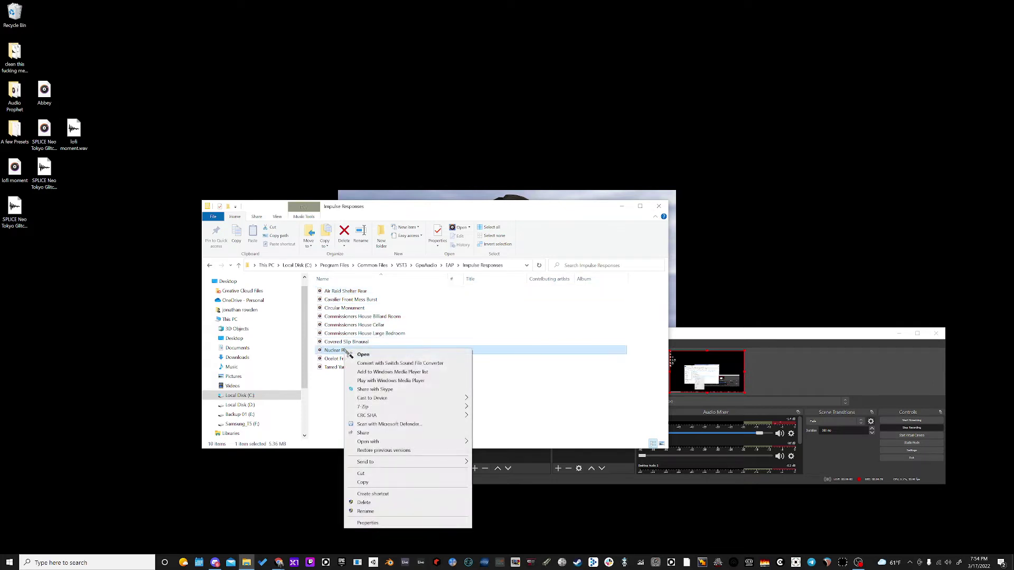
left_click(367, 523)
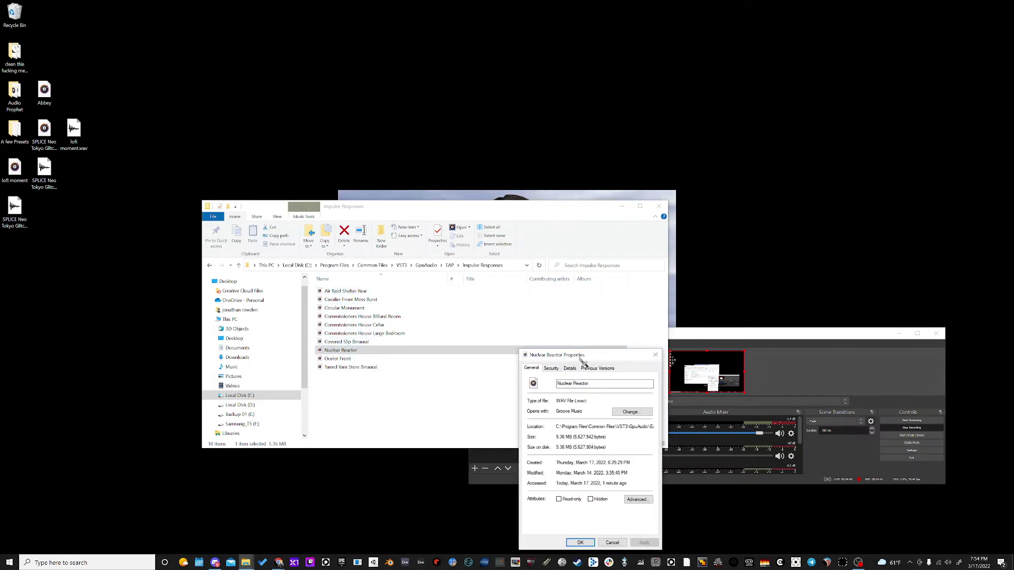
left_click_drag(581, 359, 344, 301)
left_click(333, 311)
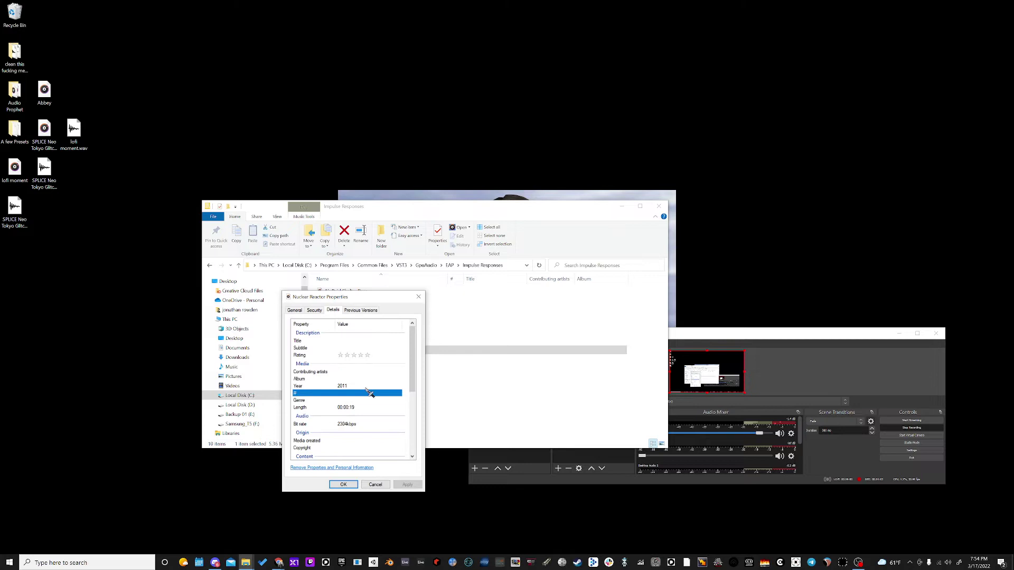
scroll(370, 394, "down", 2)
scroll(364, 401, "down", 2)
scroll(391, 393, "up", 4)
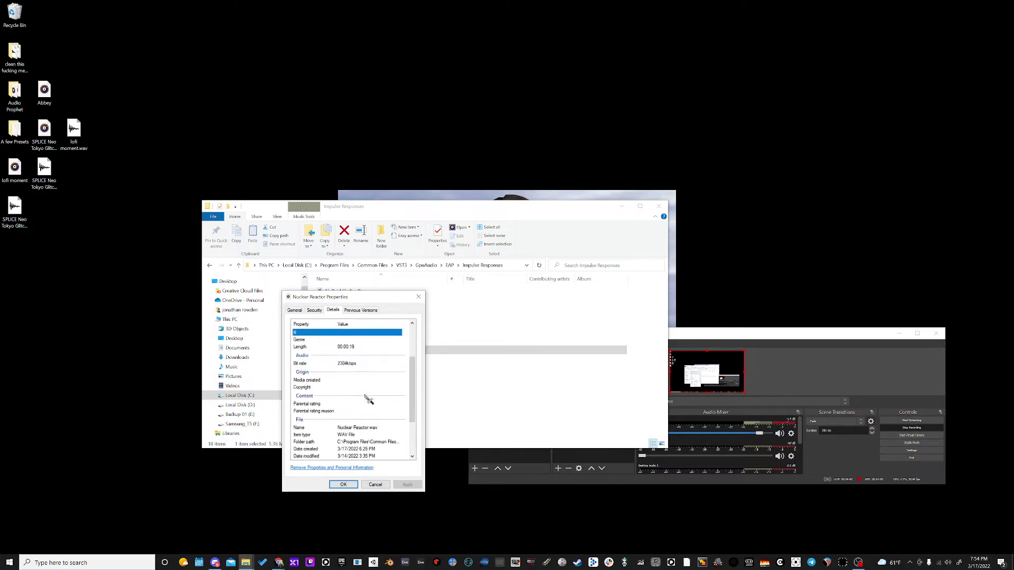
Close the Nuclear Reactor properties, then select and deselect the Air Raid Shelter Rear file
left_click(418, 298)
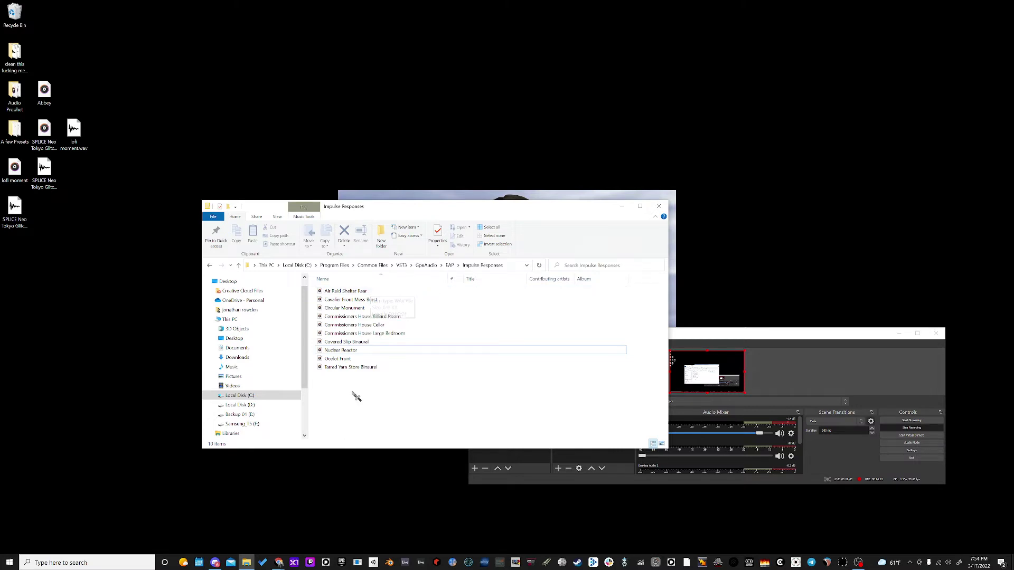
left_click(332, 294)
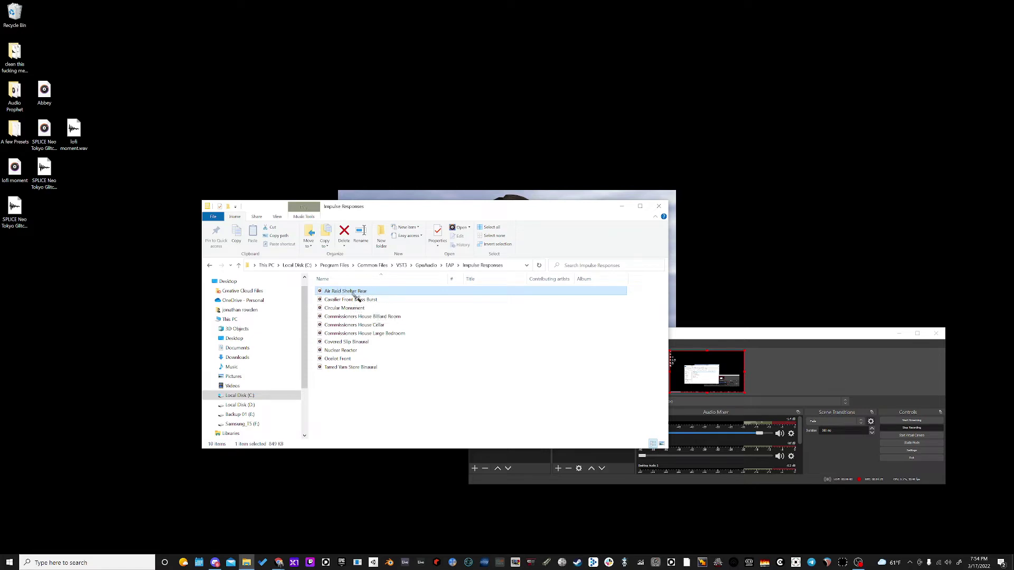
left_click(325, 425)
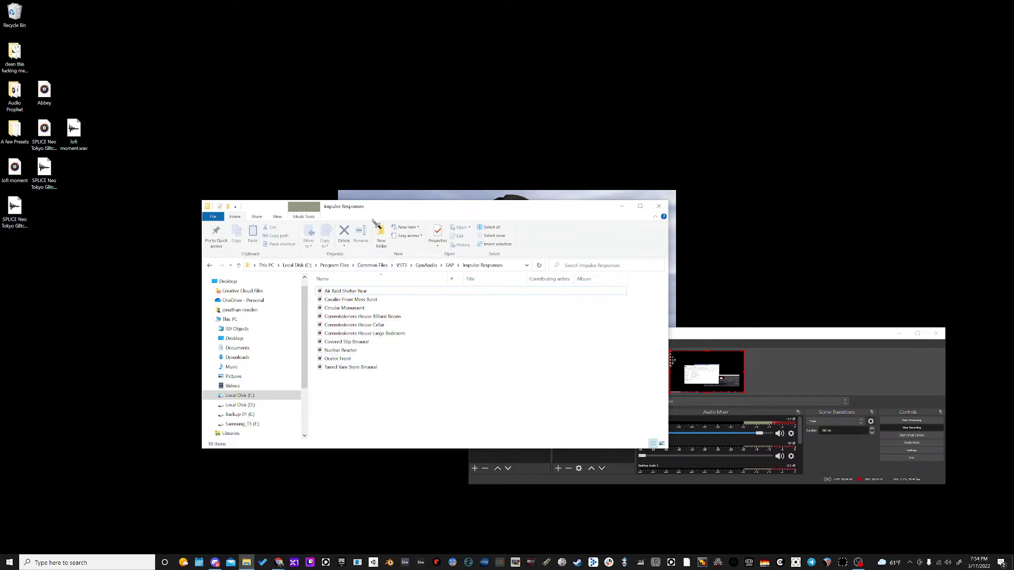
Minimize OBS and move the Impulse Responses window down and to the right
left_click_drag(375, 223, 340, 222)
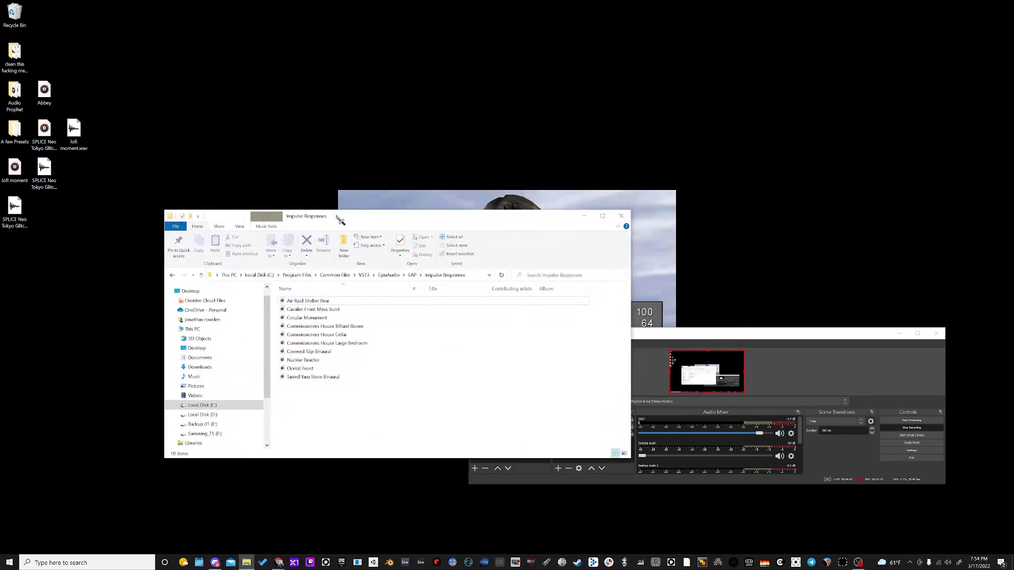
left_click(900, 335)
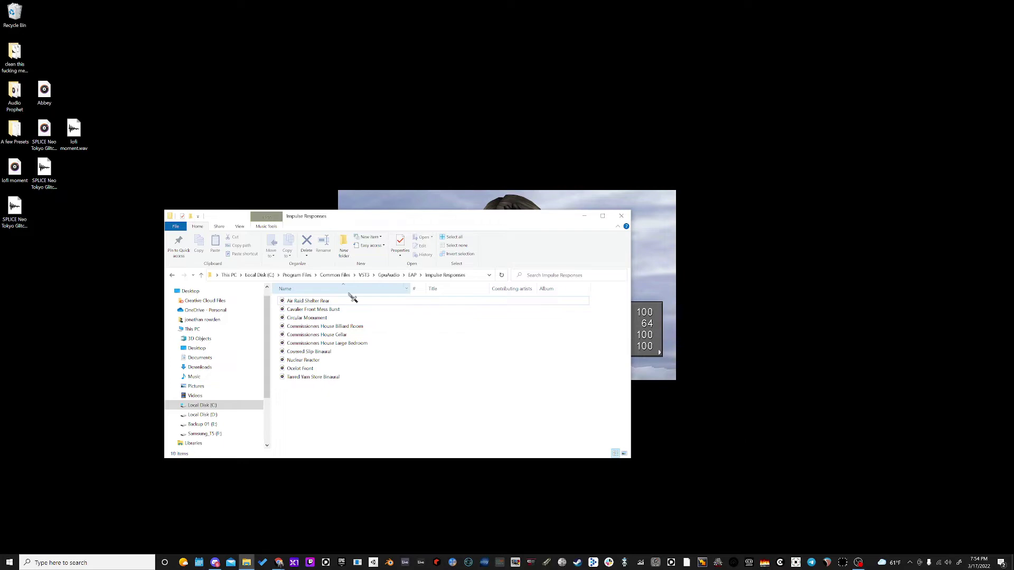
left_click_drag(379, 220, 399, 210)
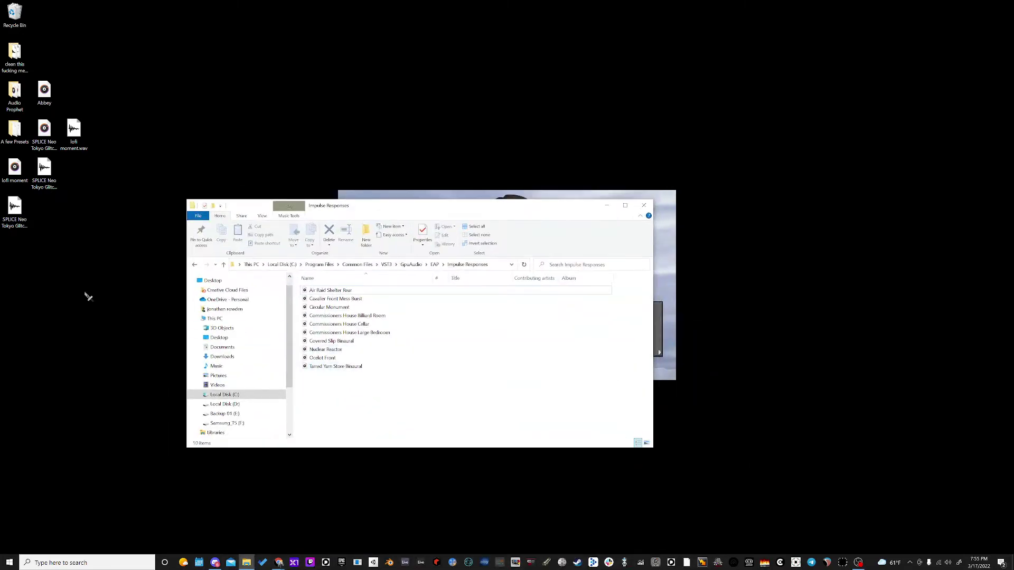
Select all ten files, then try selecting Tarred Yarn Store Binaural and Ocelot Front, and deselect them
left_click(353, 291)
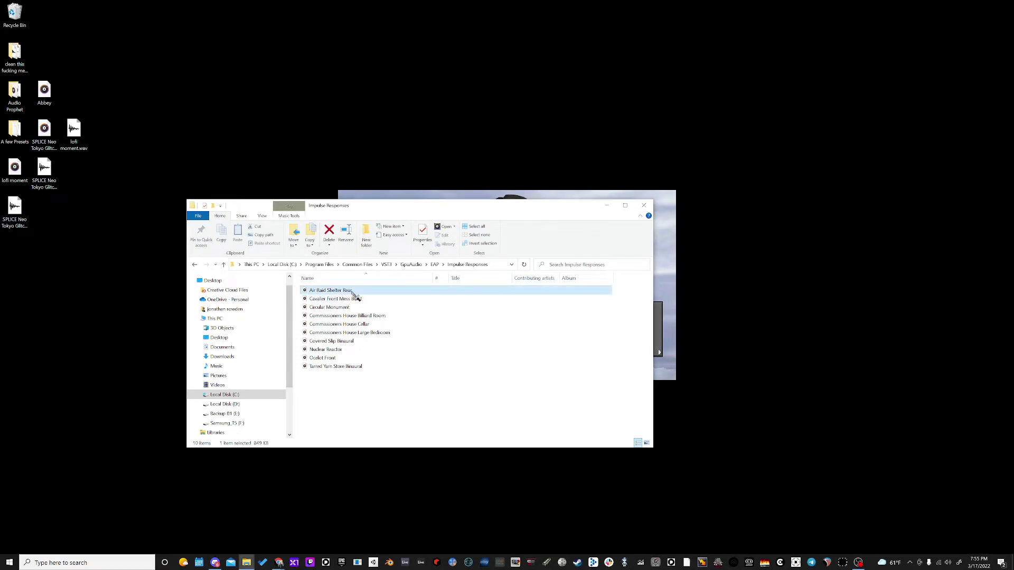
left_click_drag(317, 409, 334, 294)
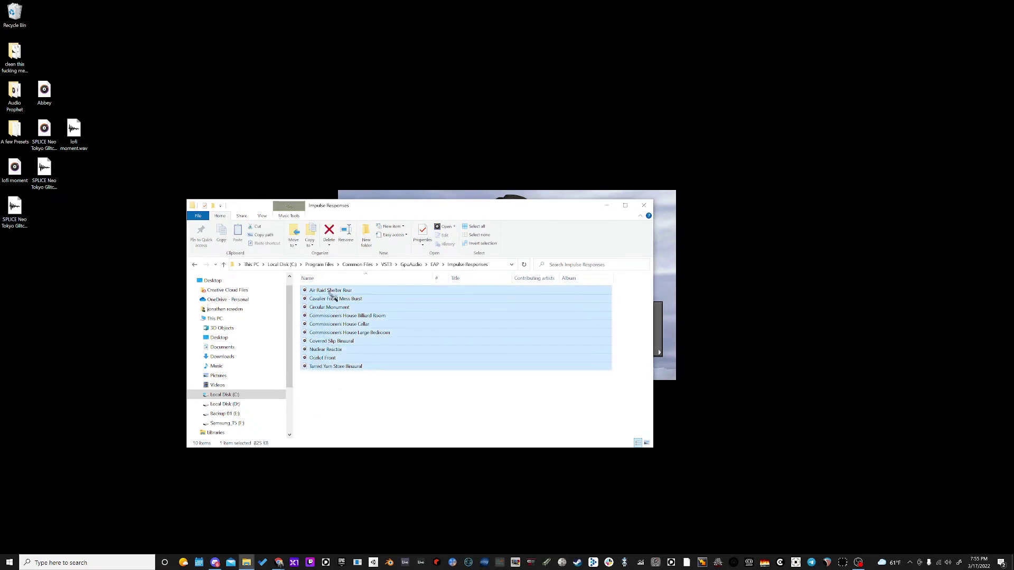
left_click(328, 391)
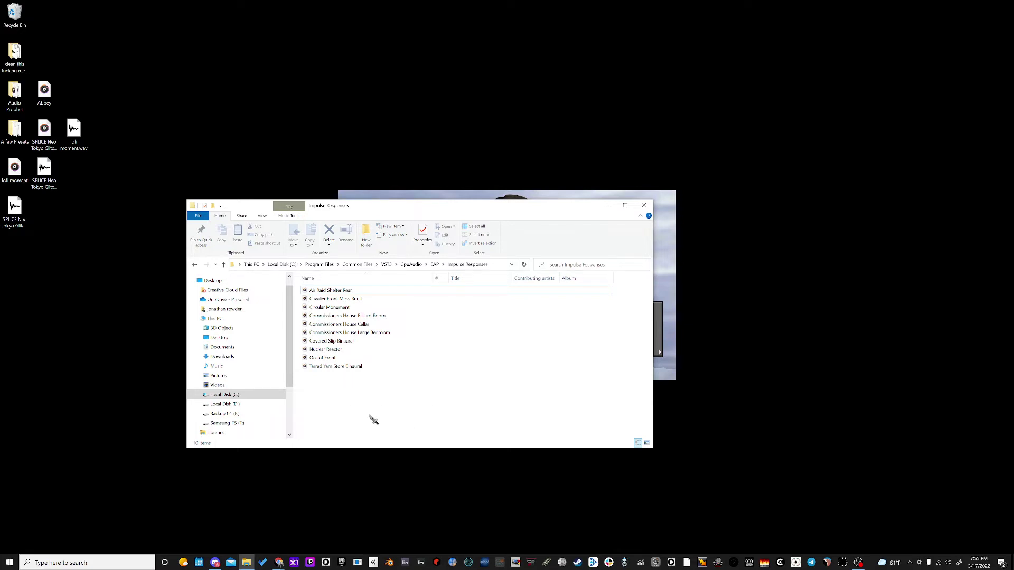
left_click(338, 367)
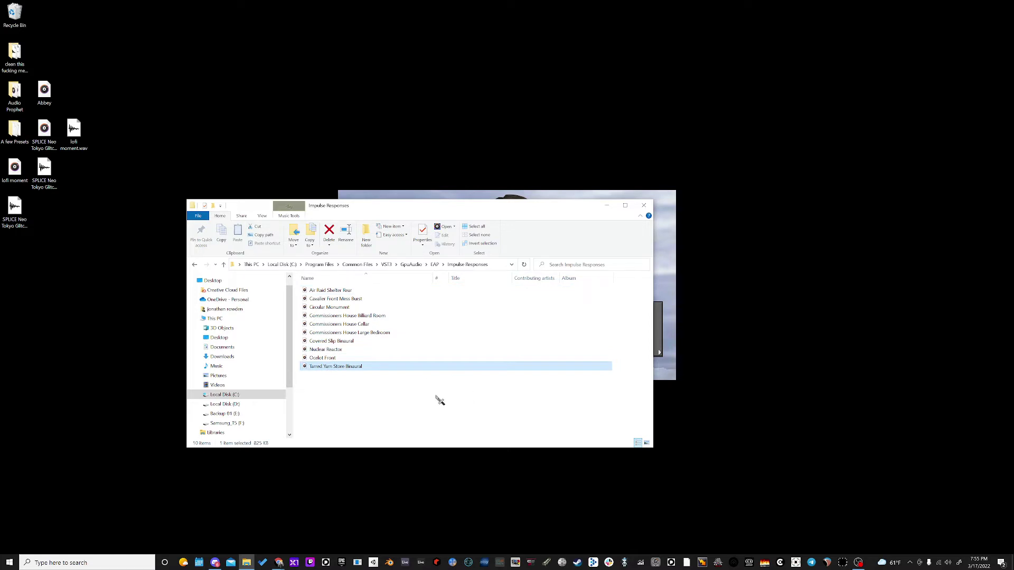
left_click(343, 360)
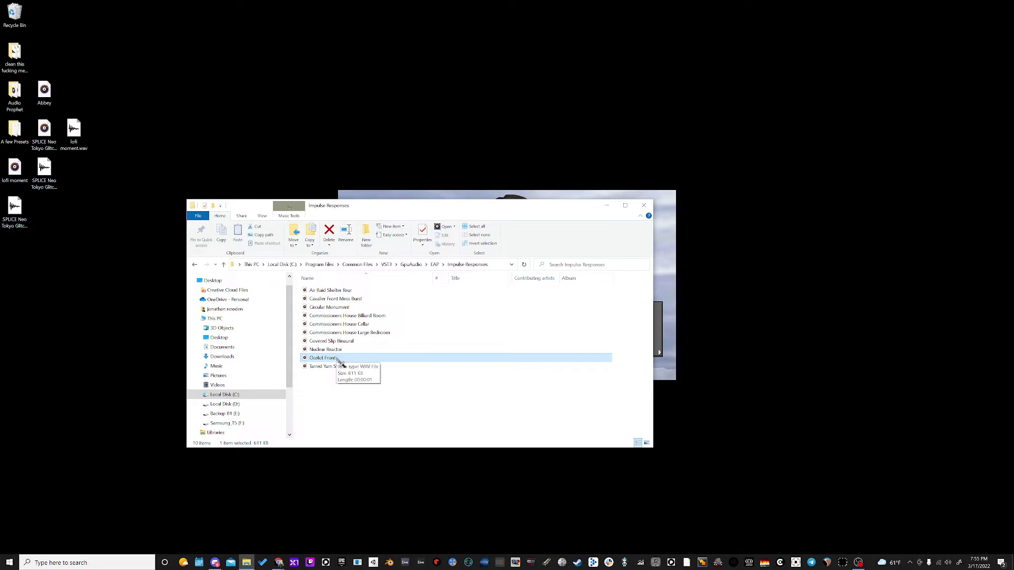
left_click(342, 398)
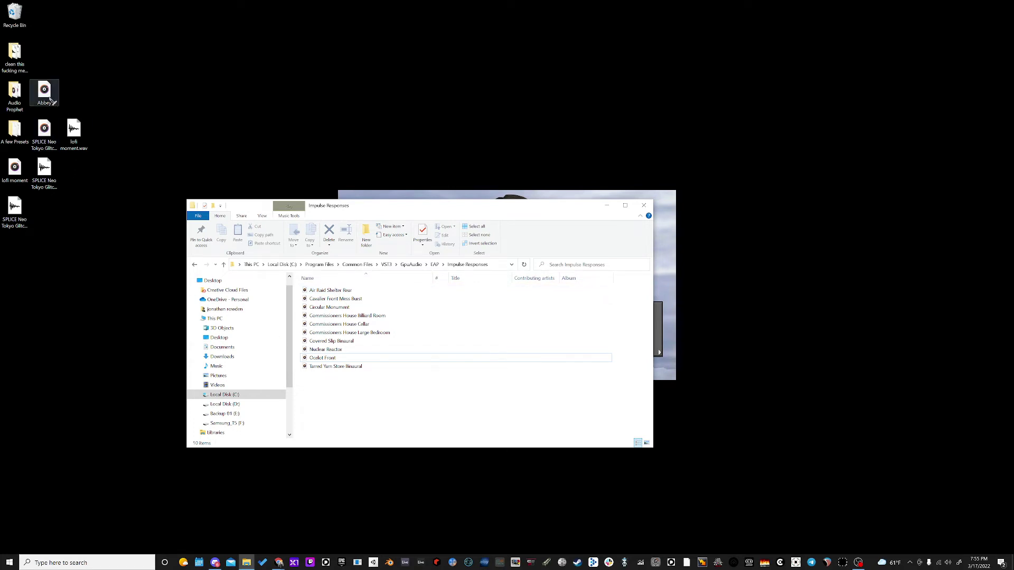
Move Abbey into Impulse Responses with admin approval and put Air Raid Shelter Rear where Abbey sat on the desktop
left_click_drag(44, 93, 346, 396)
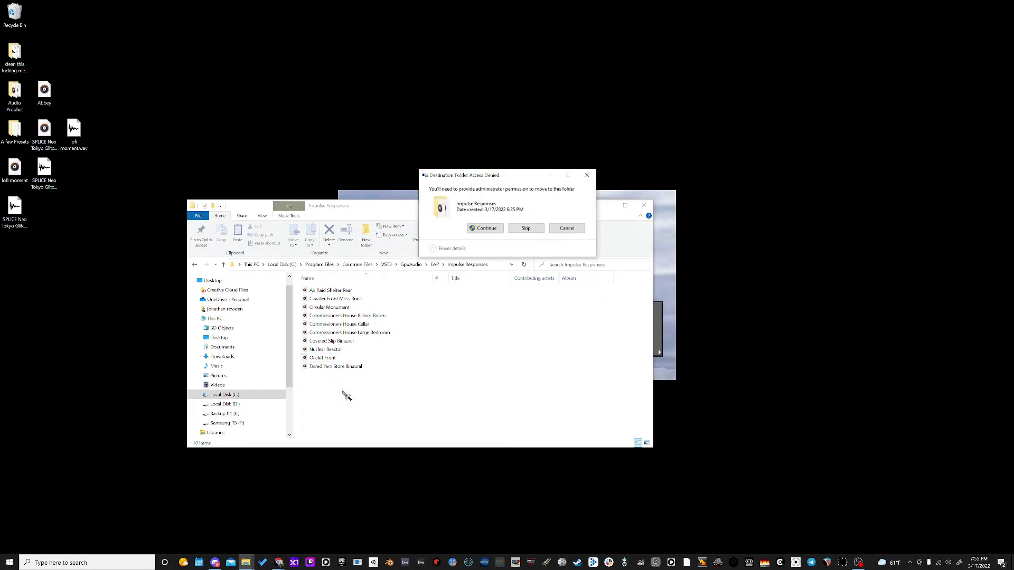
left_click(479, 227)
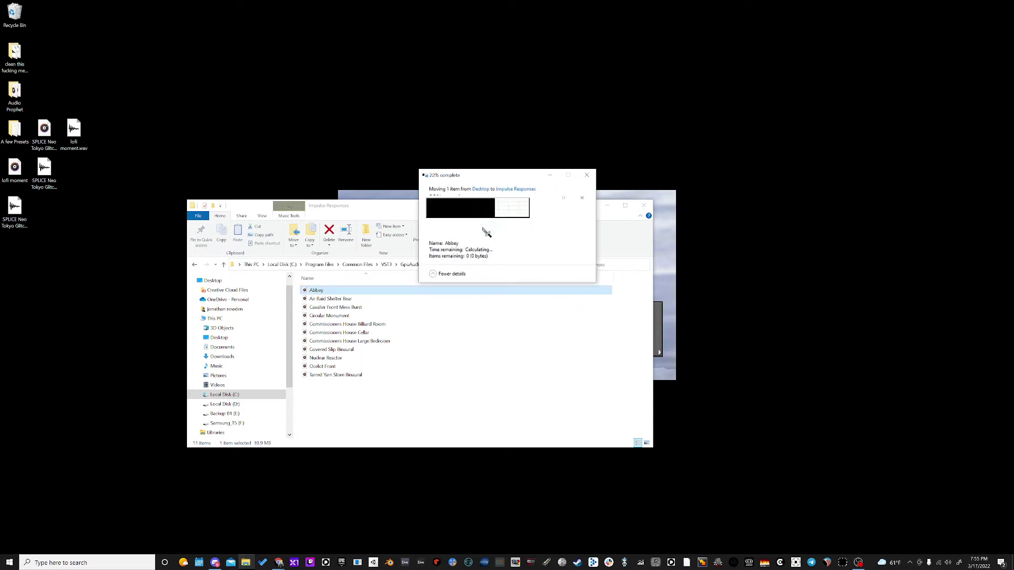
left_click(359, 300)
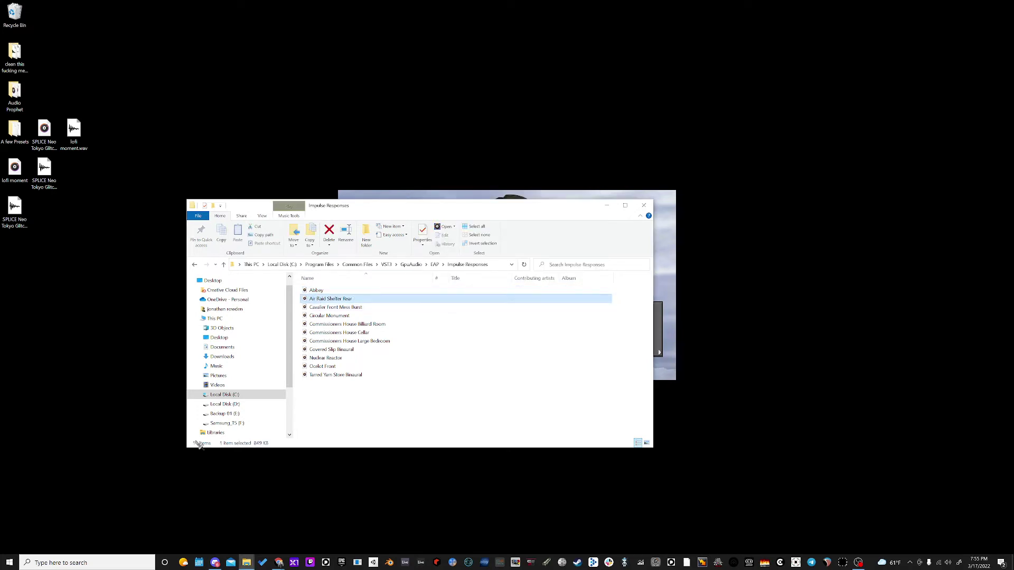
left_click(132, 97)
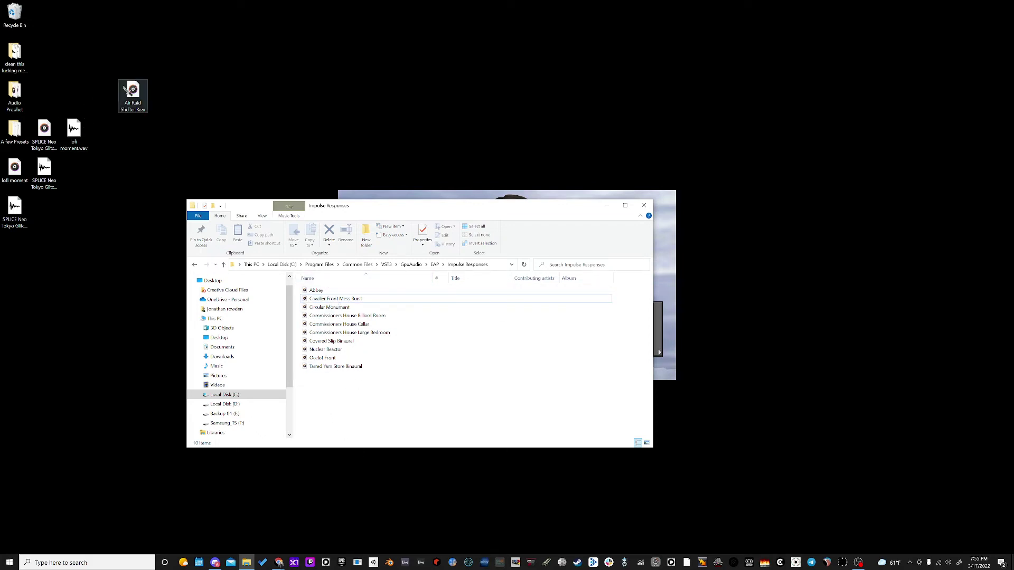
left_click_drag(133, 93, 45, 94)
left_click(136, 130)
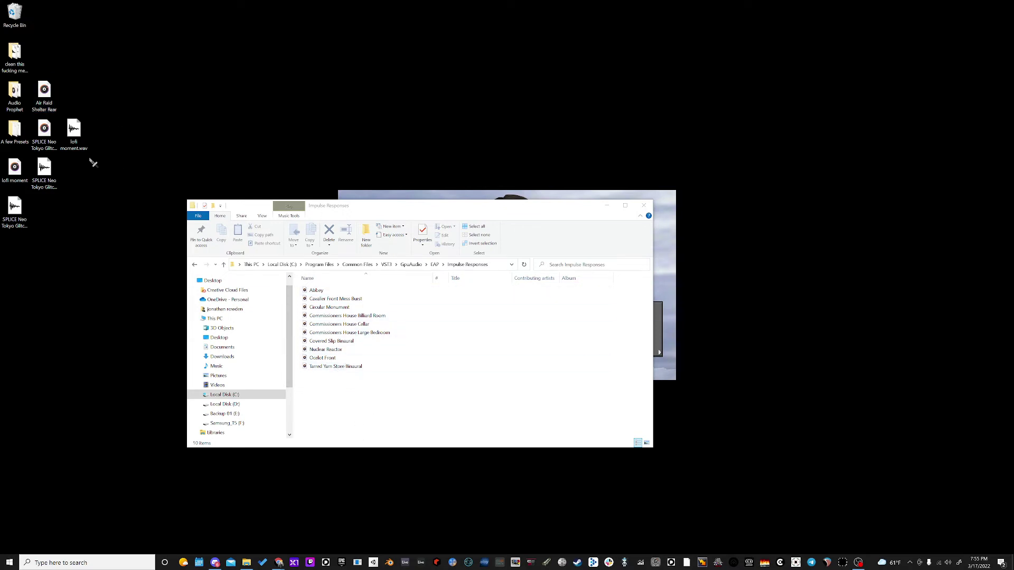
Create a New folder on the desktop with its default name and open it
right_click(87, 235)
mouse_move(106, 320)
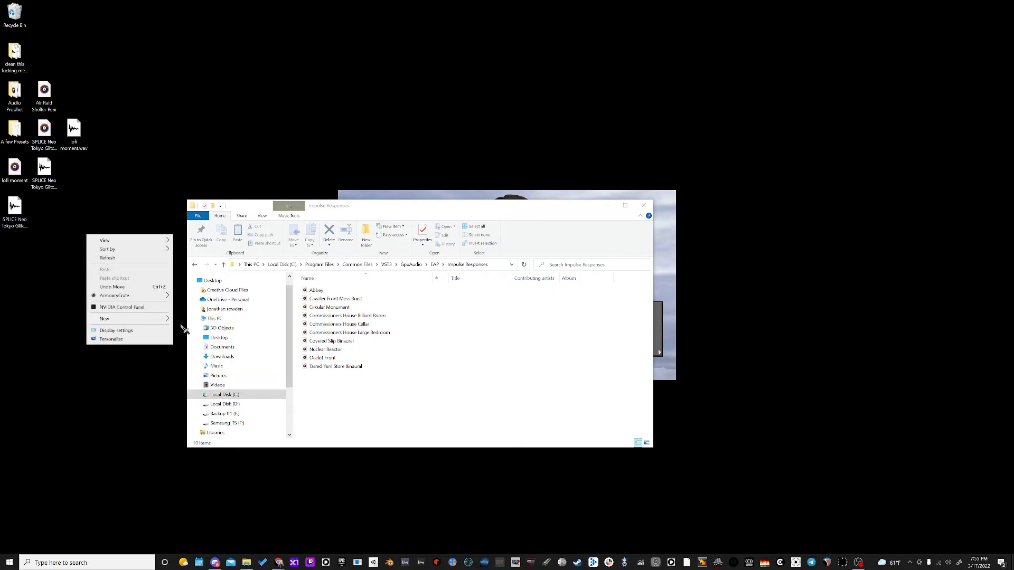
left_click(191, 320)
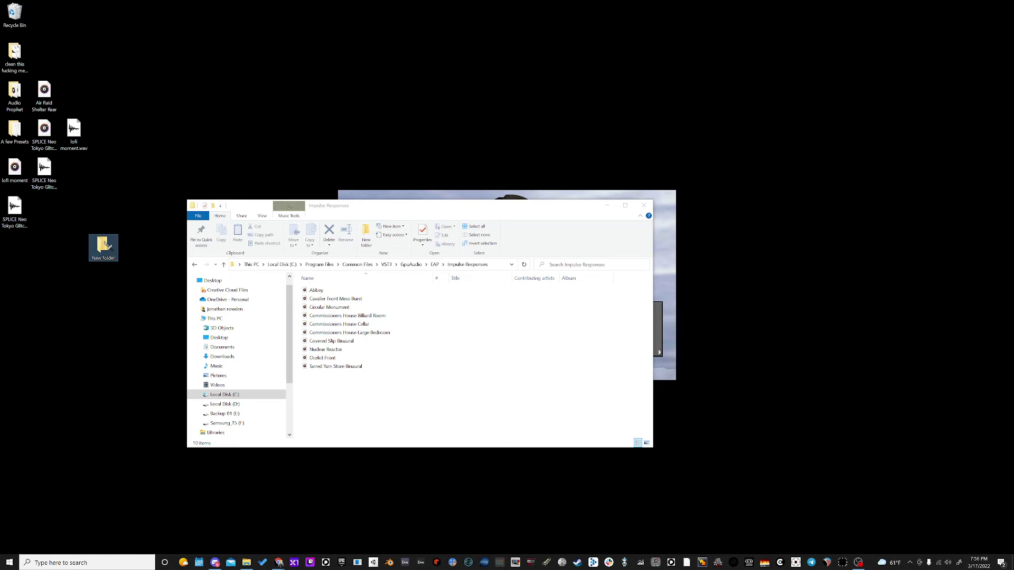
left_click(120, 283)
double_click(103, 245)
Add a subfolder named collection 12, then place New folder lower left and Impulse Responses upper right
right_click(319, 315)
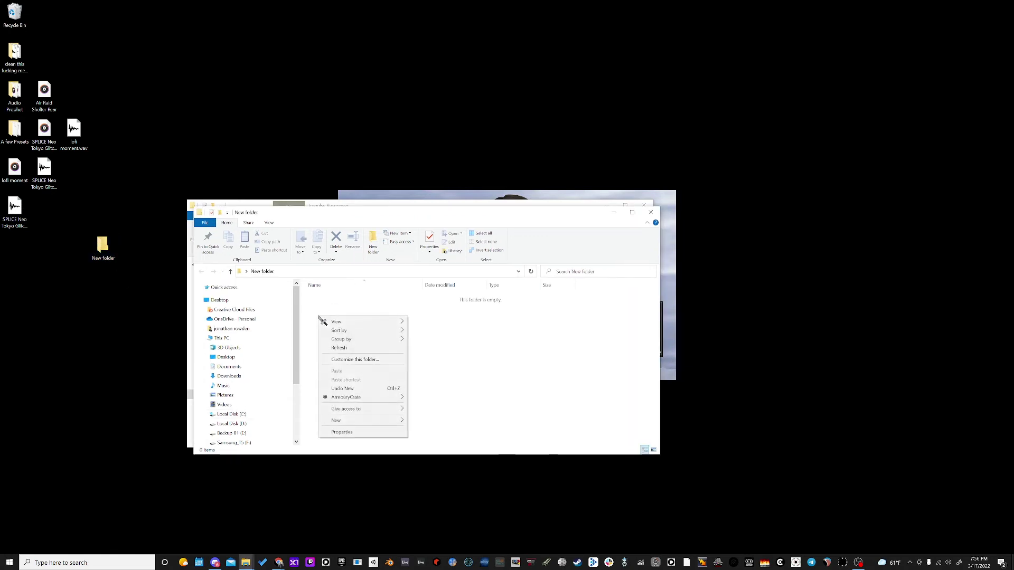
mouse_move(363, 421)
left_click(427, 422)
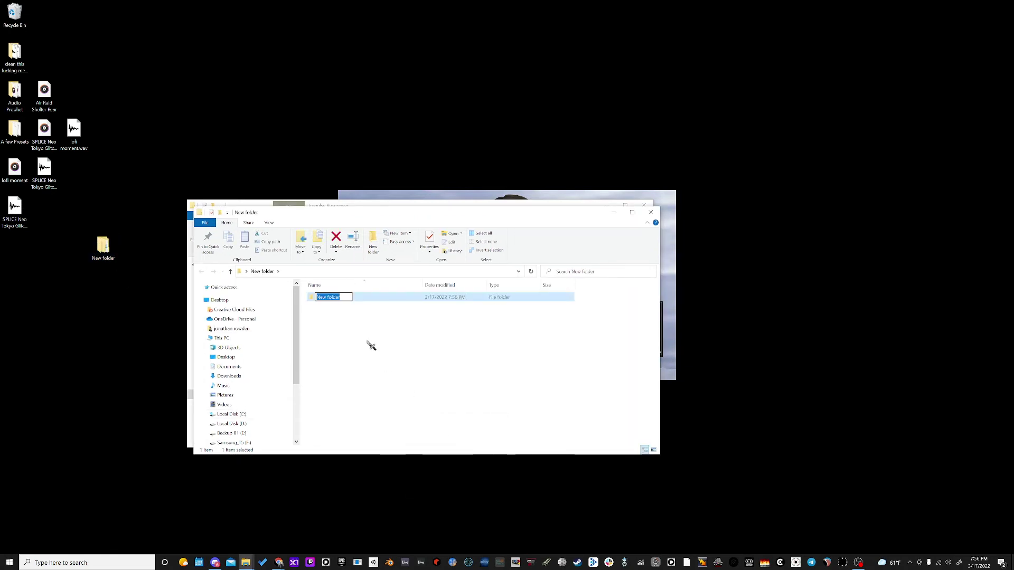
type("colecc")
key("Return")
left_click(352, 339)
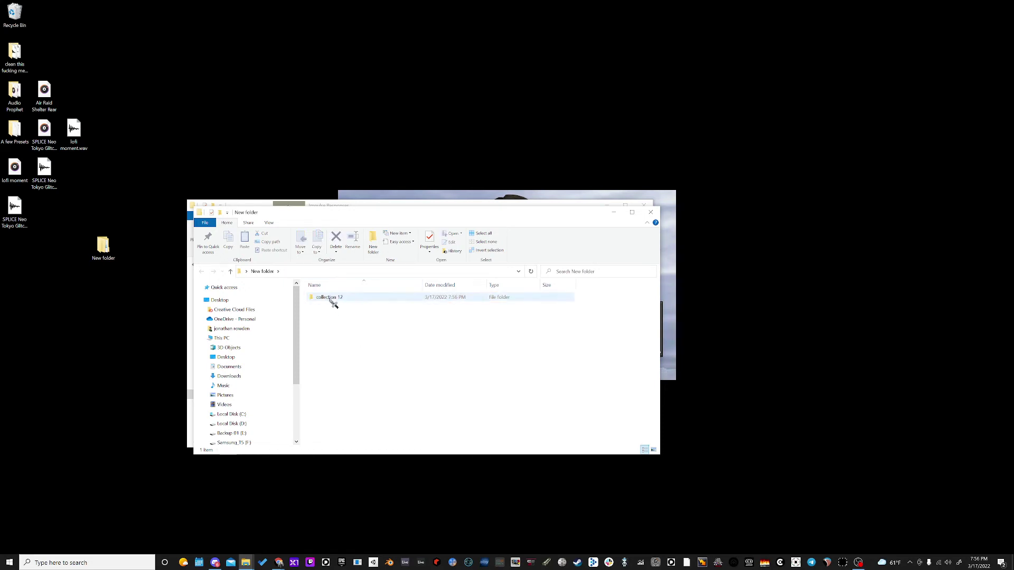
left_click_drag(345, 221, 204, 307)
left_click_drag(316, 218, 548, 194)
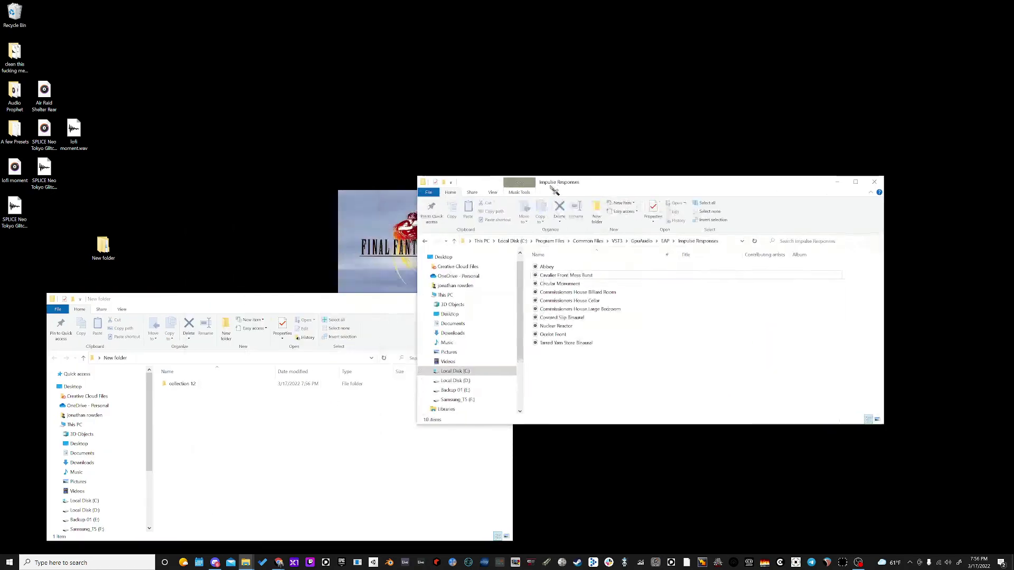
Go up to the EAP folder and drag collection 12 toward it
left_click(674, 240)
left_click(665, 241)
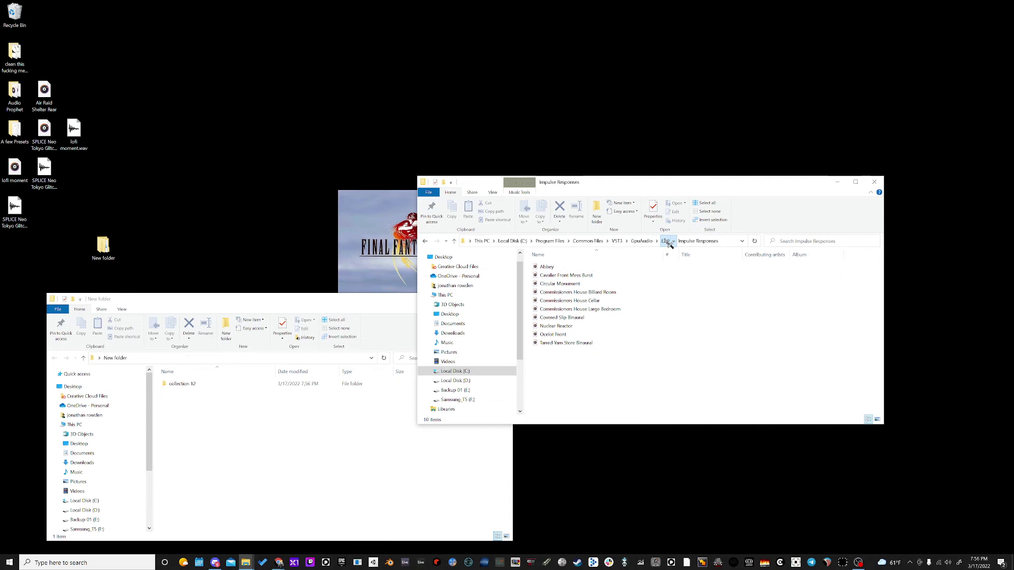
left_click(665, 241)
left_click_drag(184, 385, 289, 436)
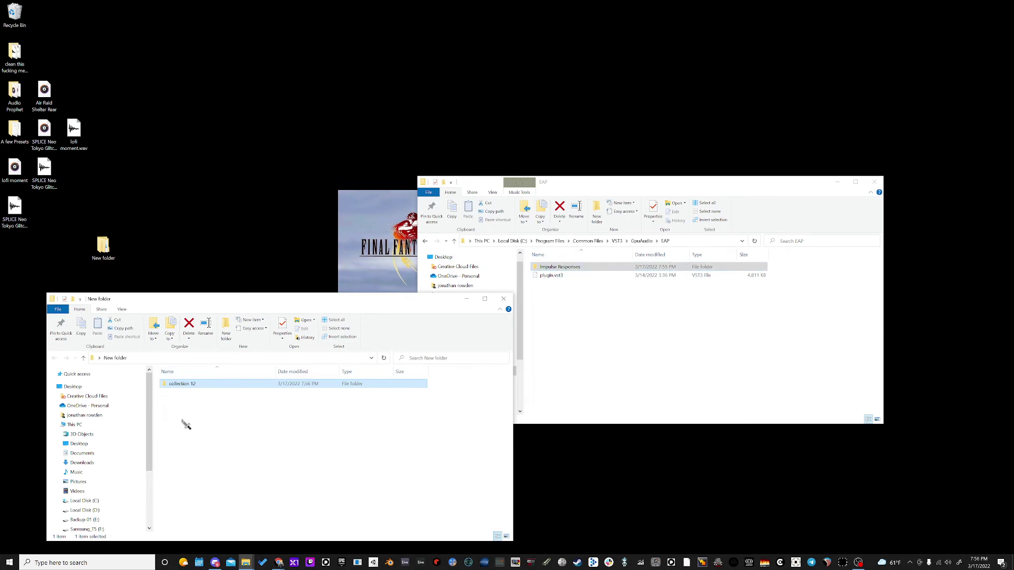
left_click(199, 393)
Reopen Impulse Responses and create a second new subfolder inside New folder
left_click(579, 269)
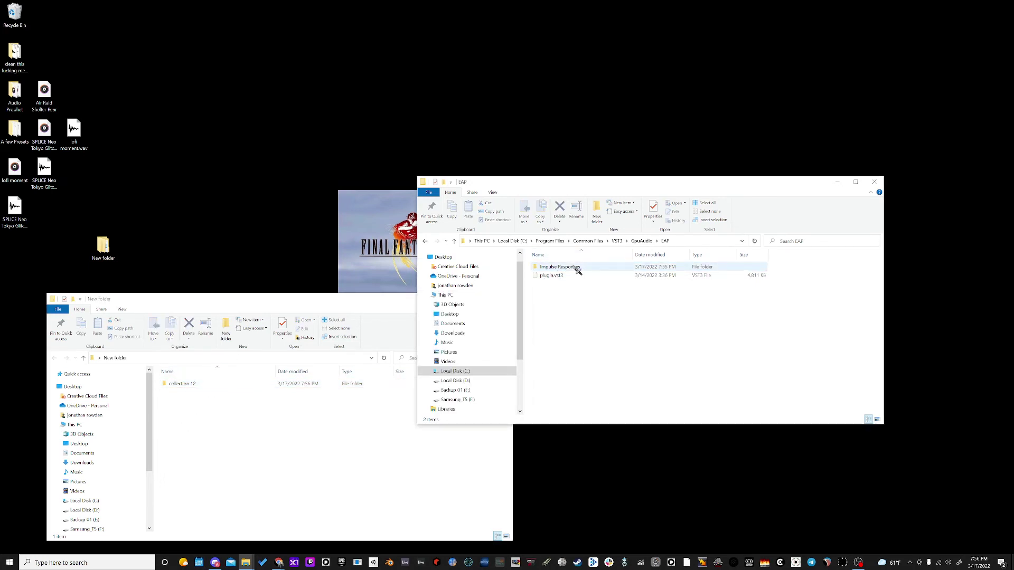
double_click(578, 270)
right_click(178, 411)
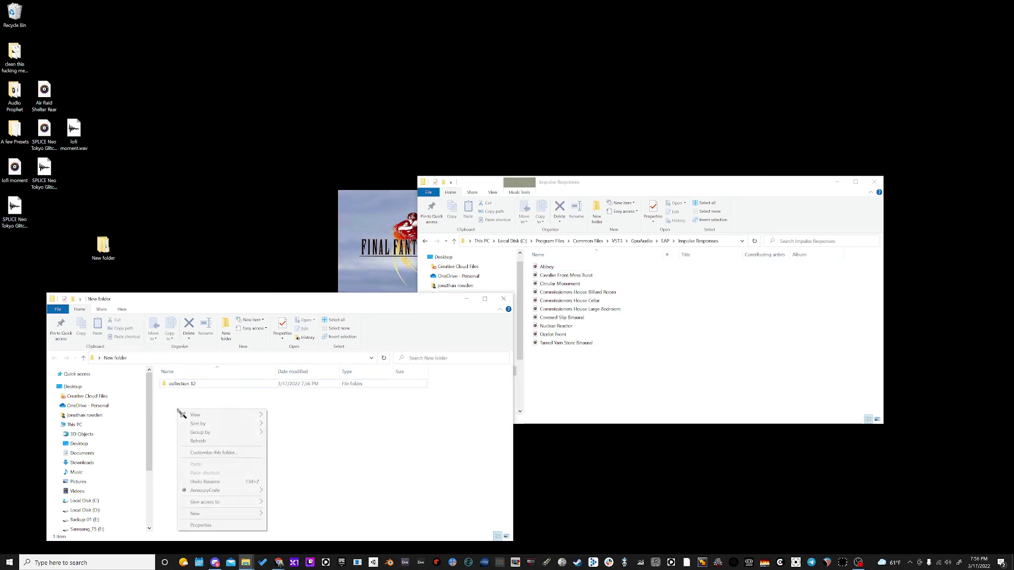
mouse_move(249, 515)
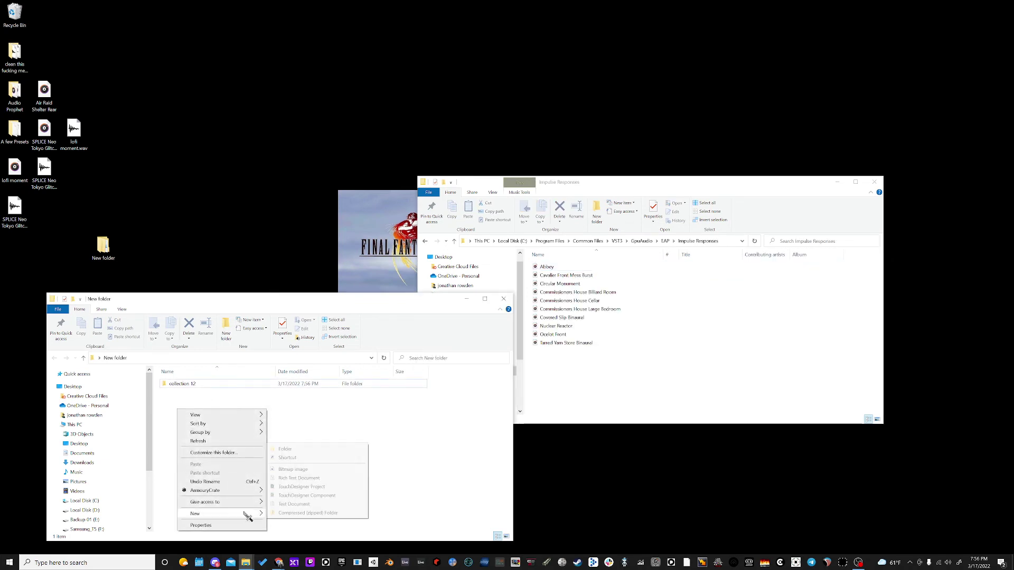
left_click(308, 450)
Name the folder temporary and move all ten impulse-response files into it, approving admin permission
type("temporary")
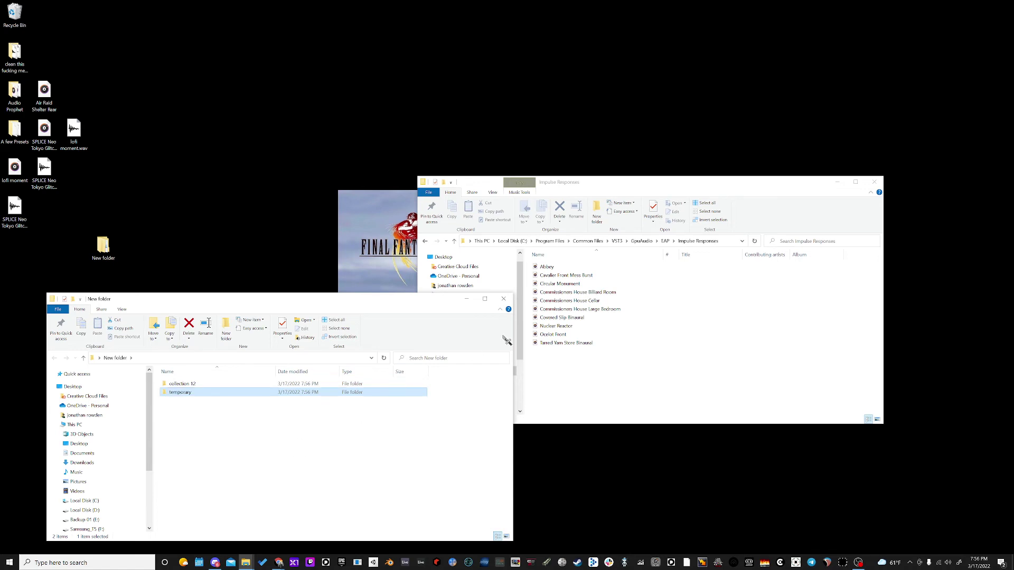
left_click_drag(559, 367, 186, 398)
left_click(487, 242)
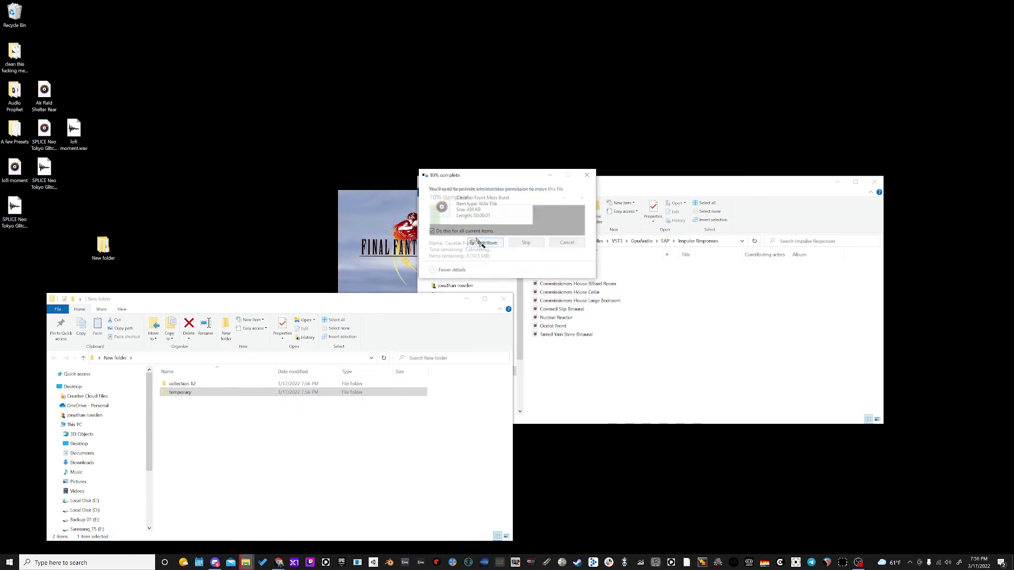
left_click(195, 467)
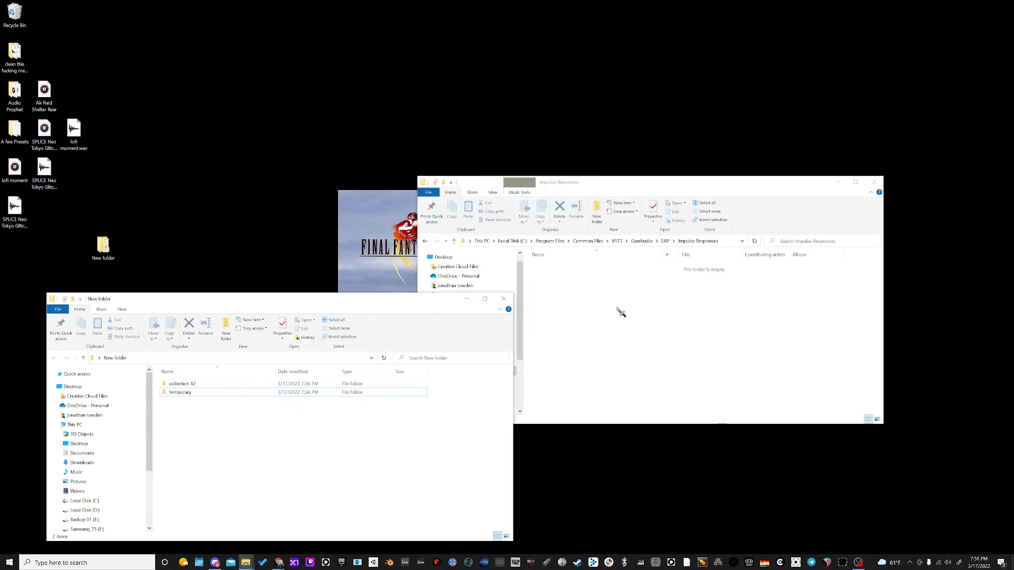
Move Air Raid Shelter Rear from the desktop into collection 12
left_click(621, 312)
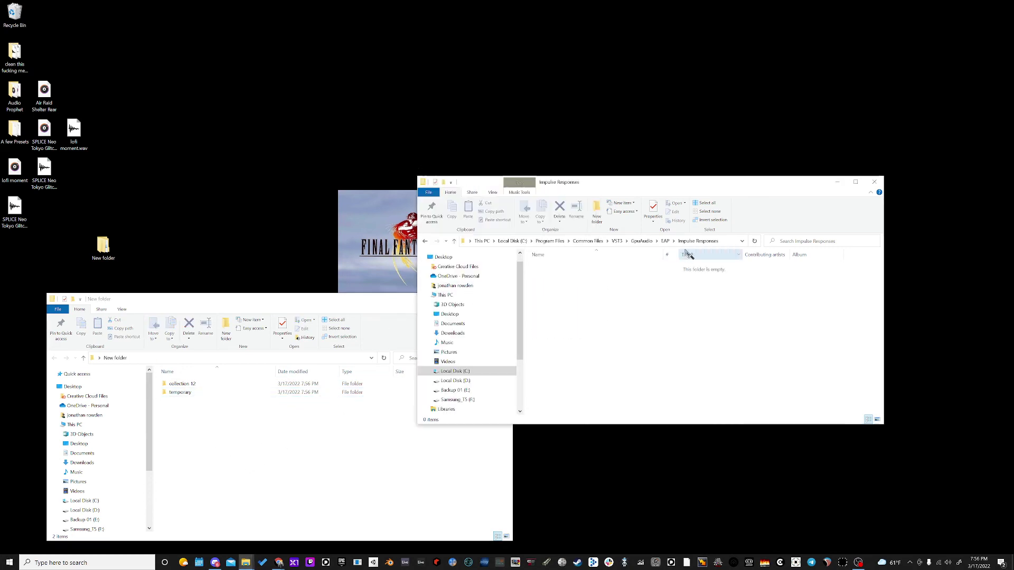
double_click(183, 385)
mouse_move(212, 497)
left_mouse_down()
mouse_move(199, 410)
mouse_move(214, 402)
left_mouse_up()
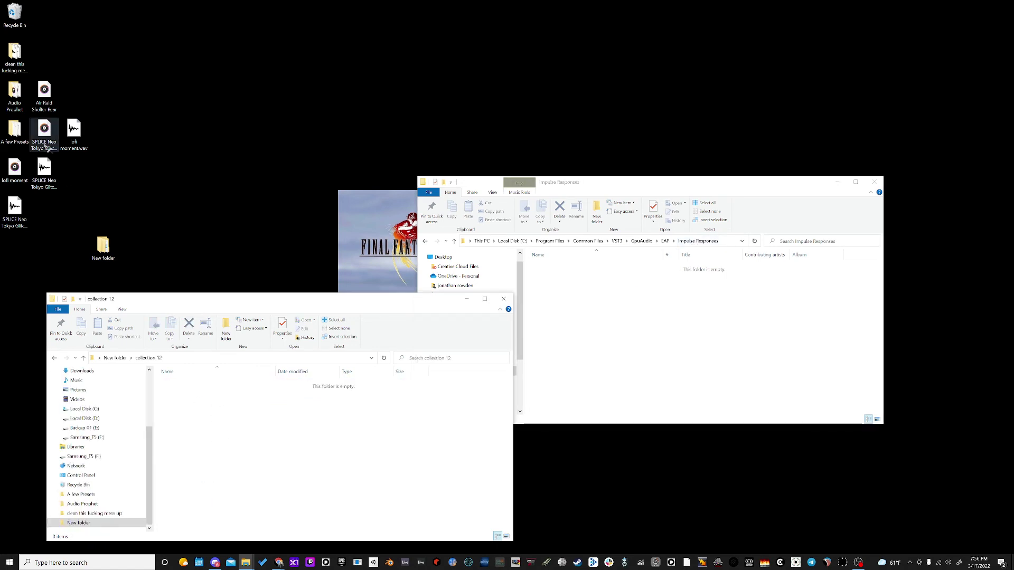
left_click_drag(44, 94, 234, 428)
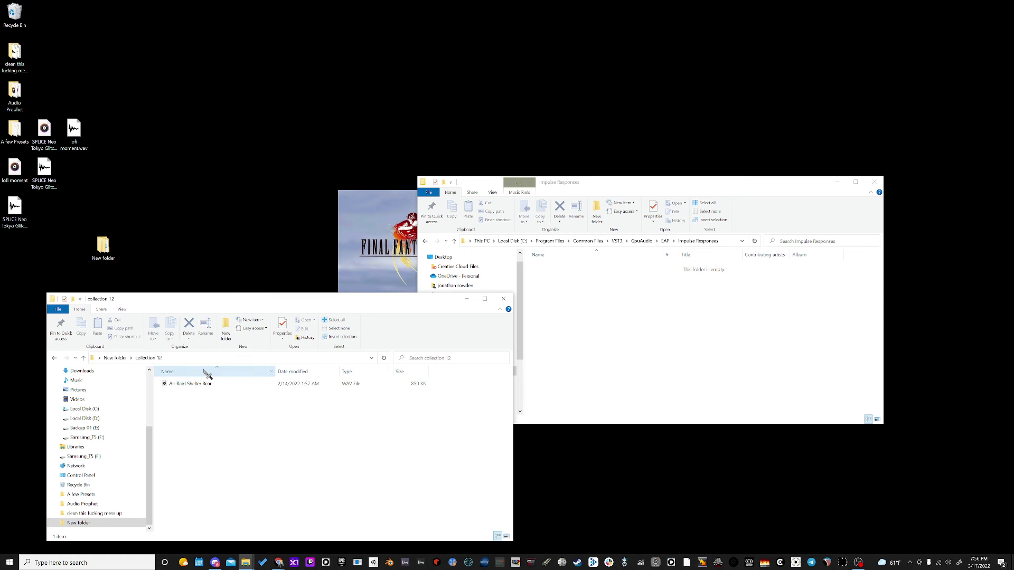
left_click(186, 389)
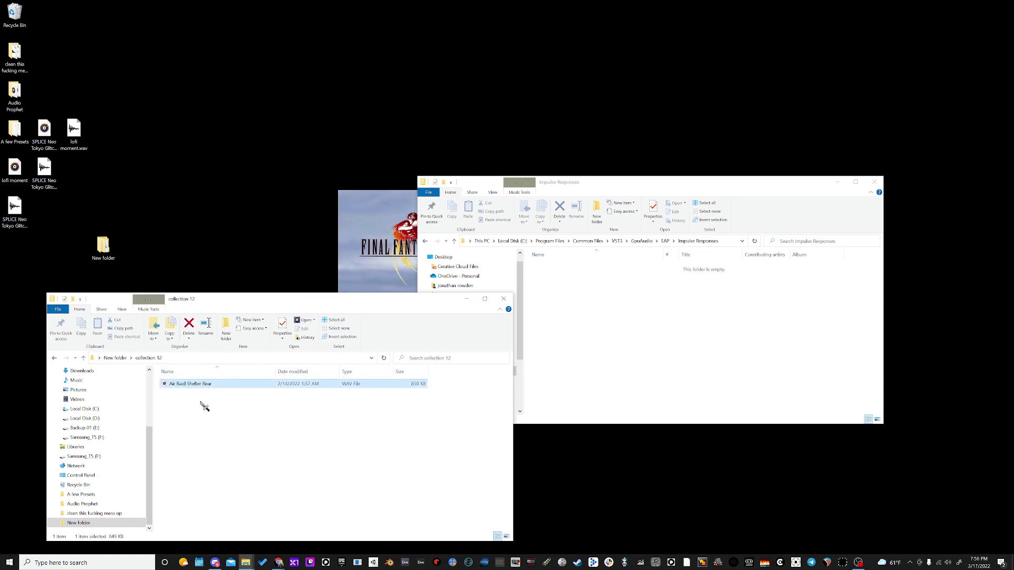
left_click_drag(198, 389, 636, 317)
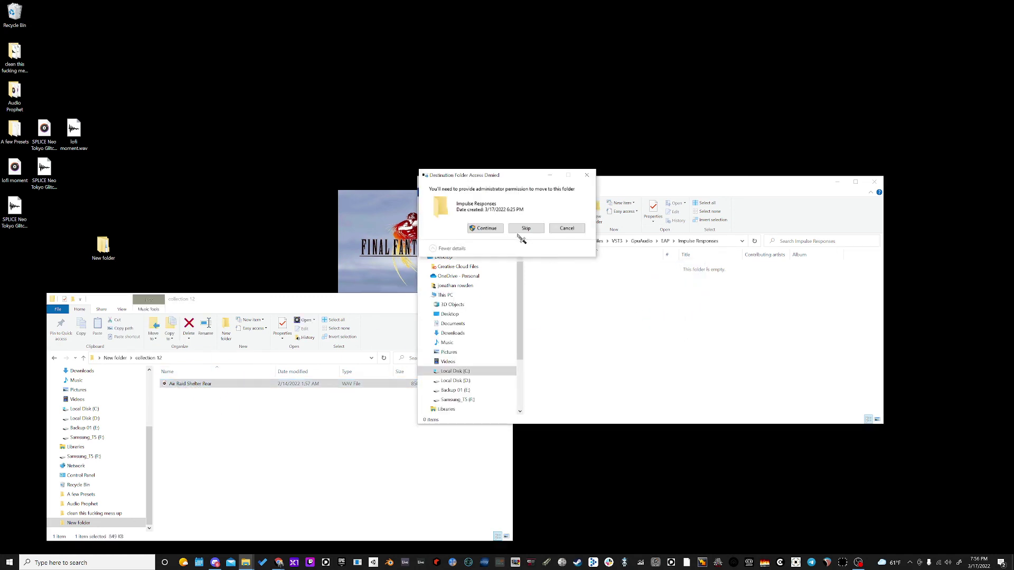
left_click(482, 230)
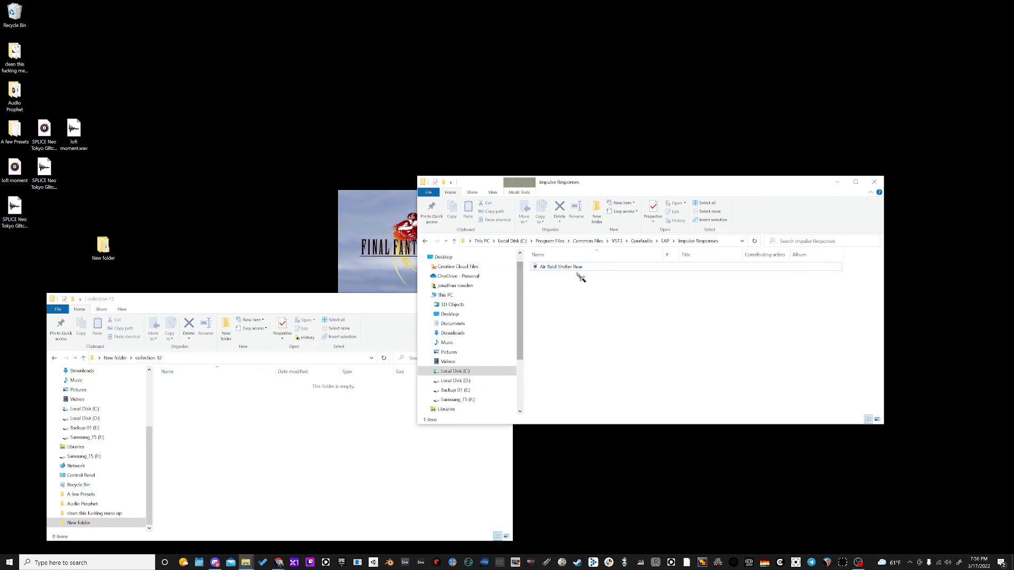
left_click_drag(575, 278, 240, 437)
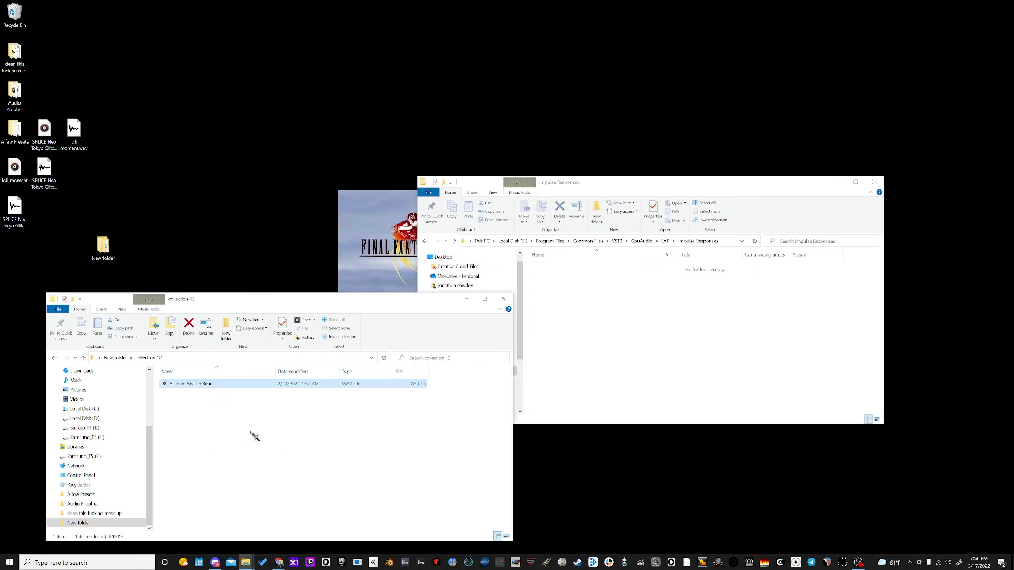
Move the ten files from temporary into Impulse Responses, approving admin permission
key("alt+Left")
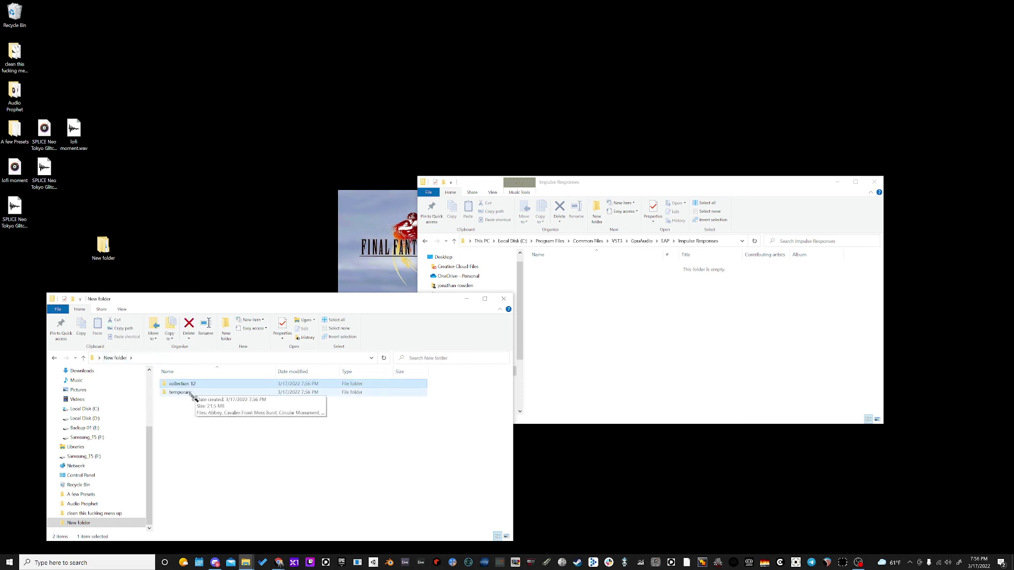
left_click_drag(195, 489, 622, 316)
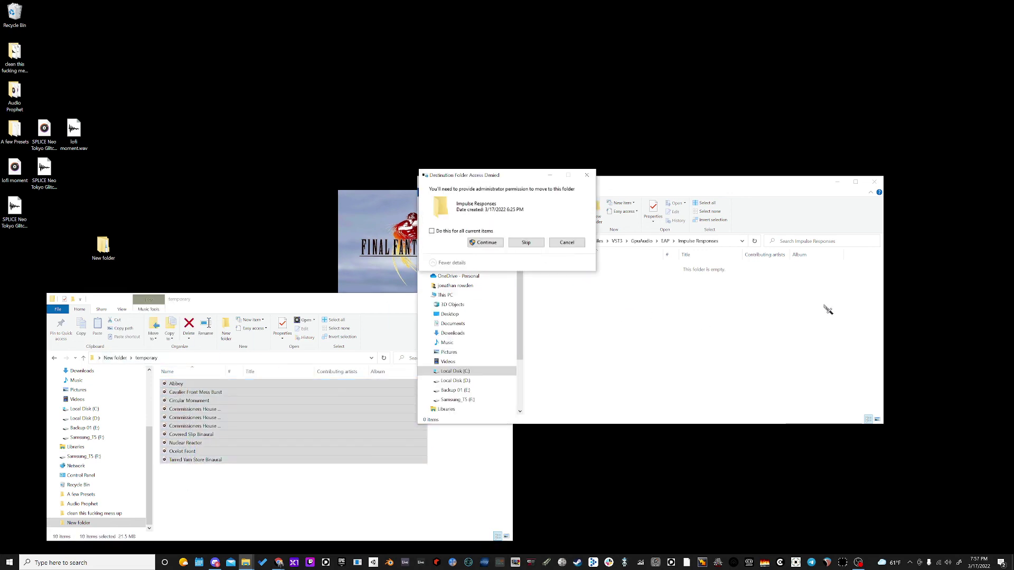
left_click(486, 244)
left_click(656, 397)
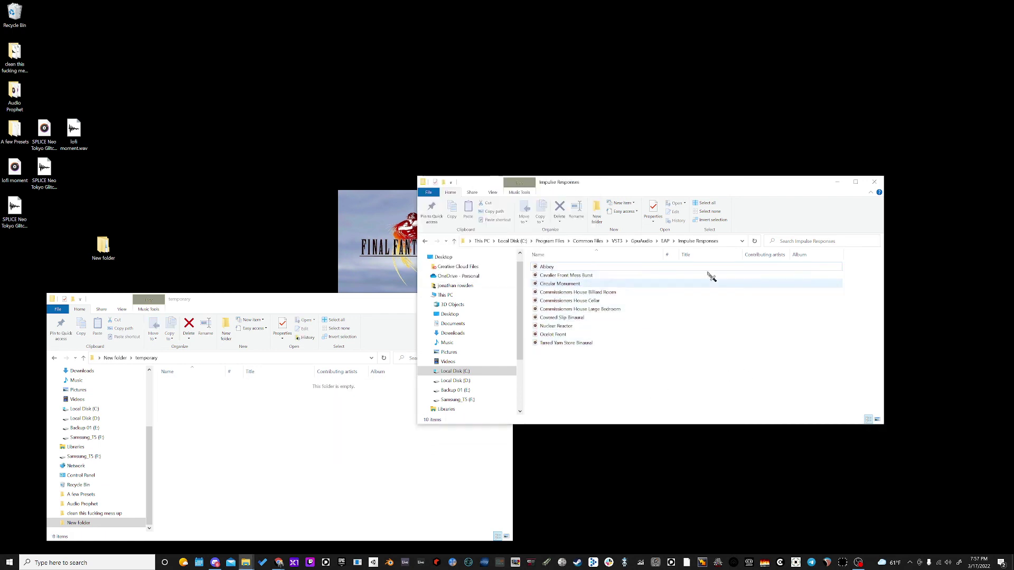
Move the temporary window aside and navigate from GpuAudio through EAP back into Impulse Responses
left_click(665, 241)
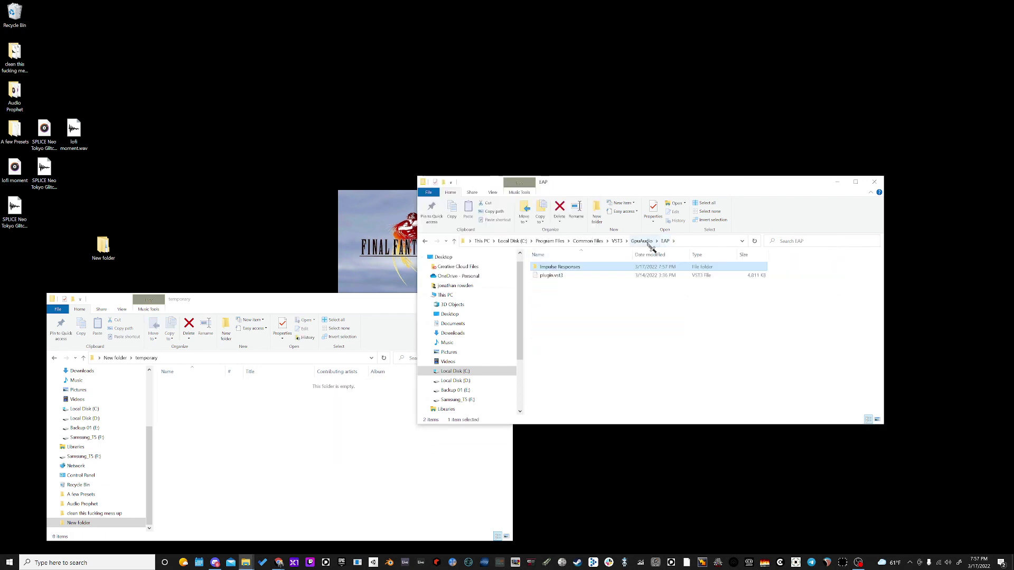
left_click(645, 242)
left_click(642, 242)
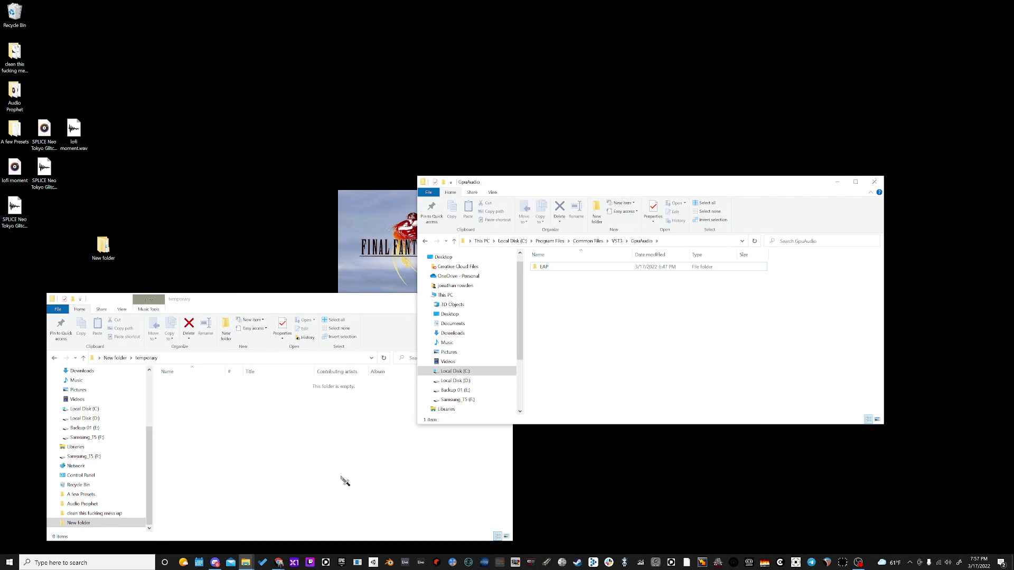
left_click(339, 401)
left_click_drag(338, 305, 331, 275)
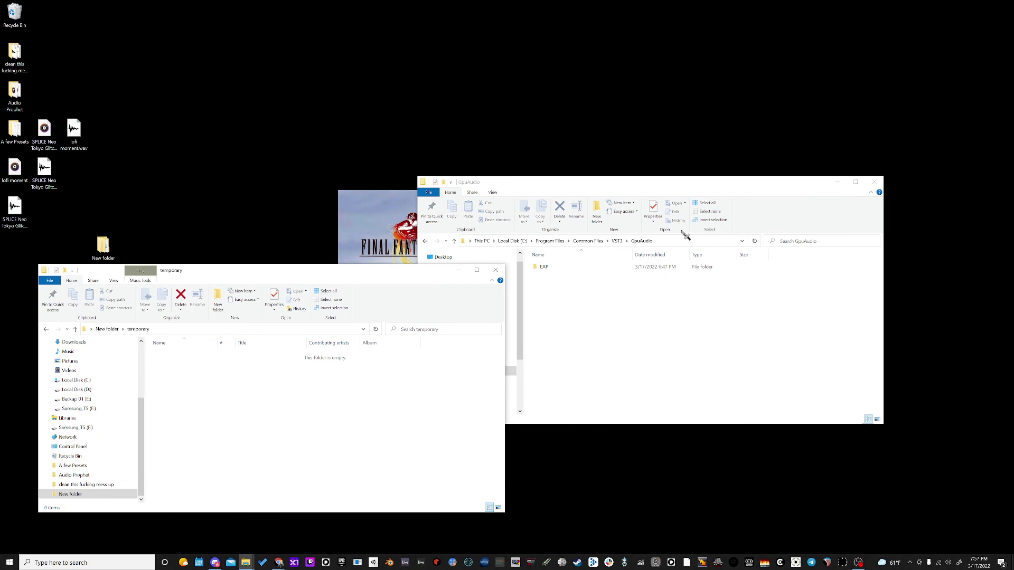
double_click(573, 268)
double_click(573, 269)
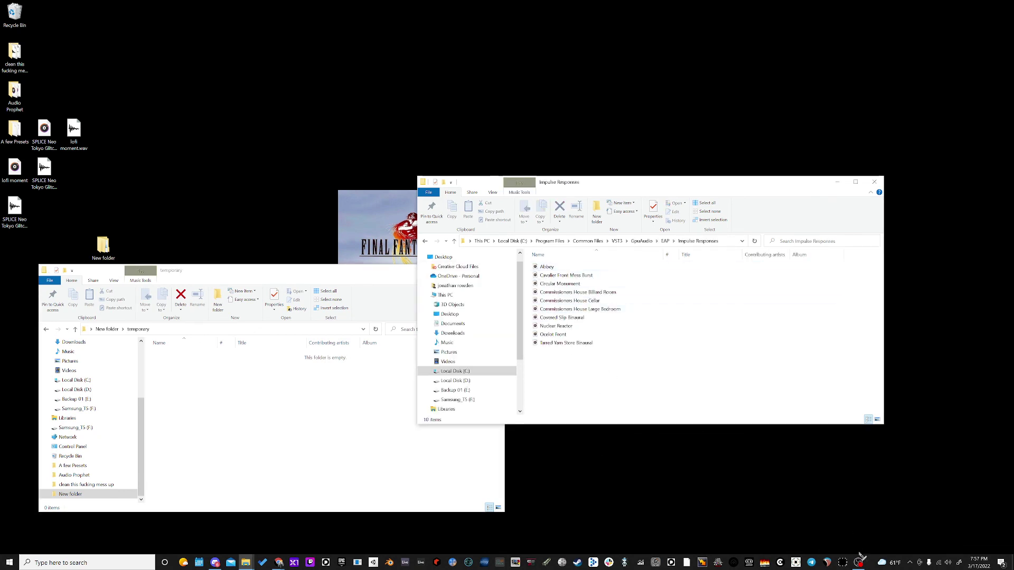
mouse_move(860, 564)
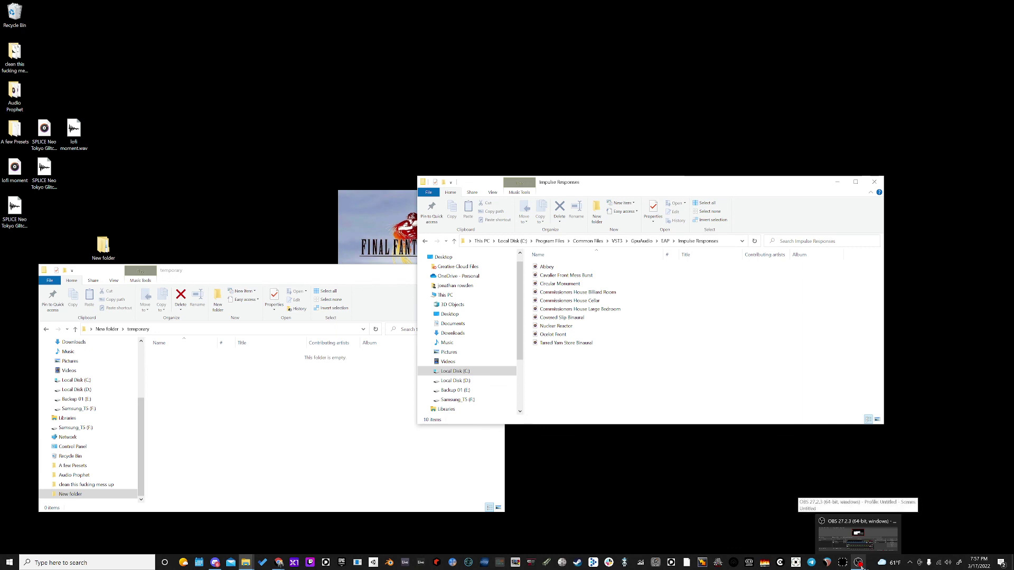